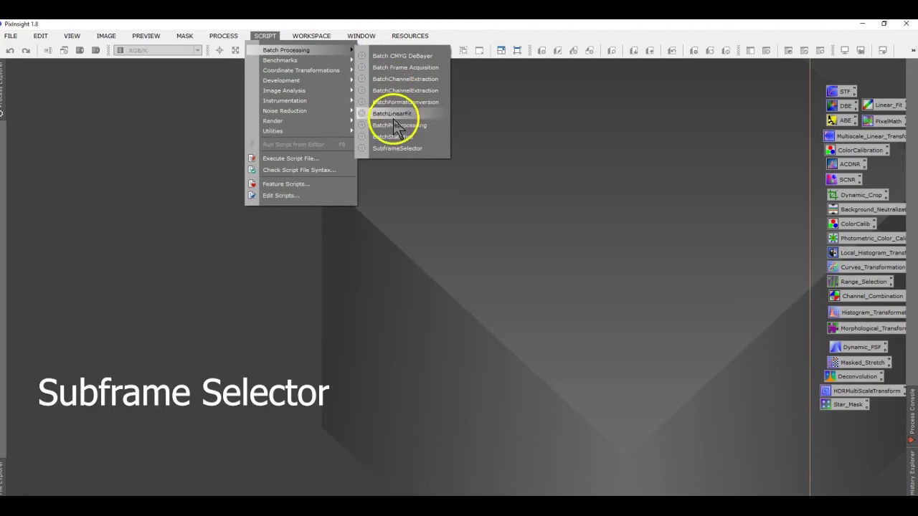
- Open the SubframeSelector script, show its plots and output settings with the table collapsed, and measure the loaded Andromeda subframes
left_click(426, 151)
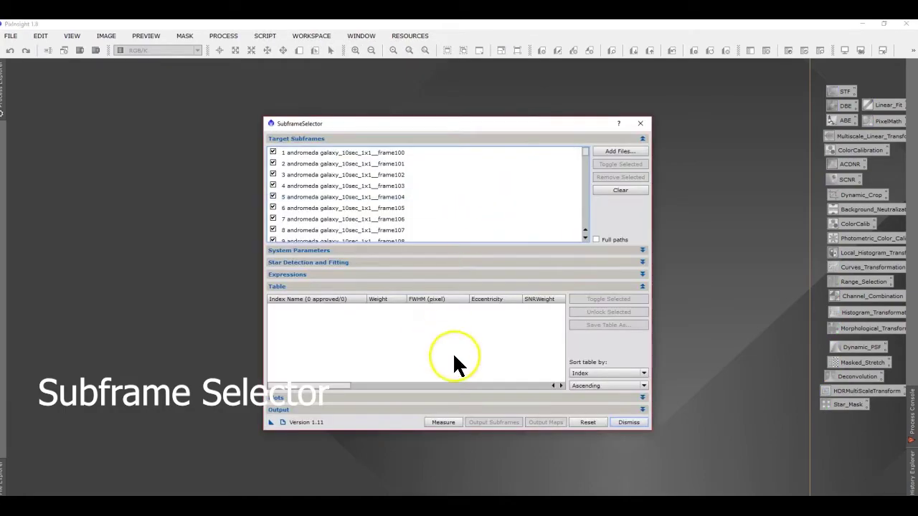
left_click(461, 399)
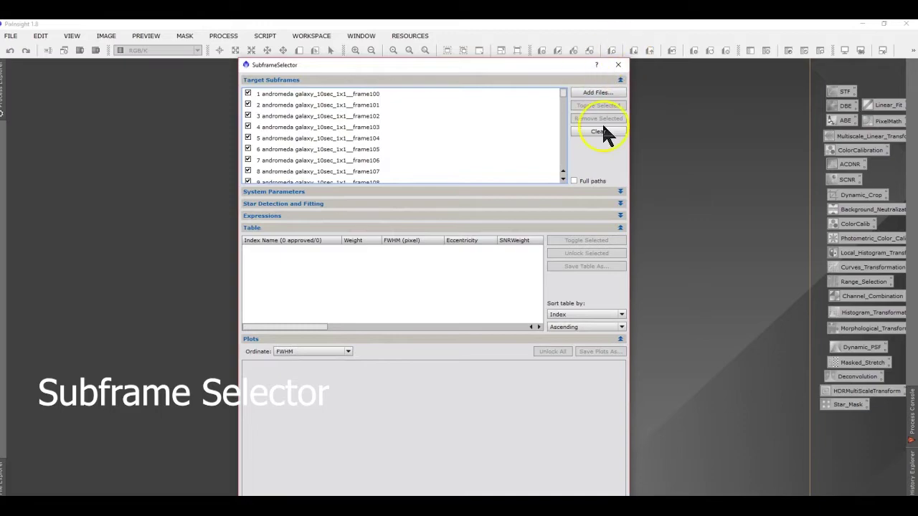
left_click(368, 229)
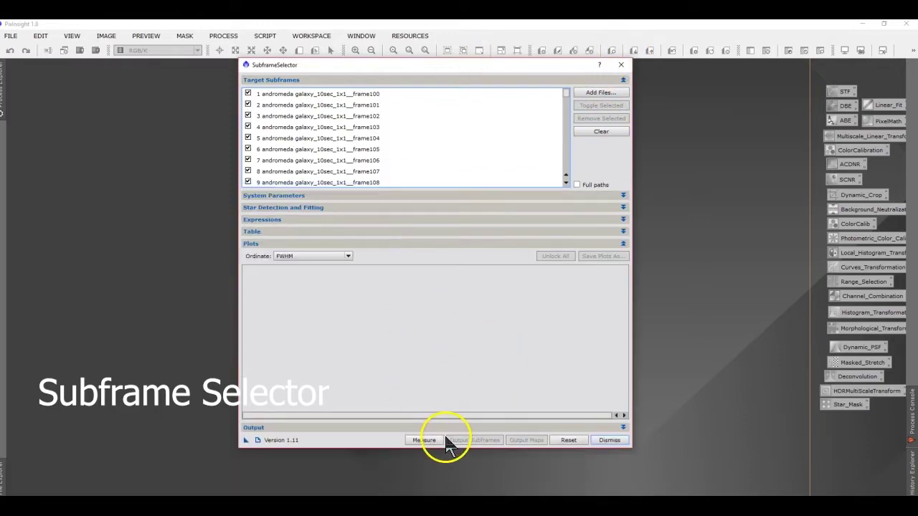
left_click(423, 440)
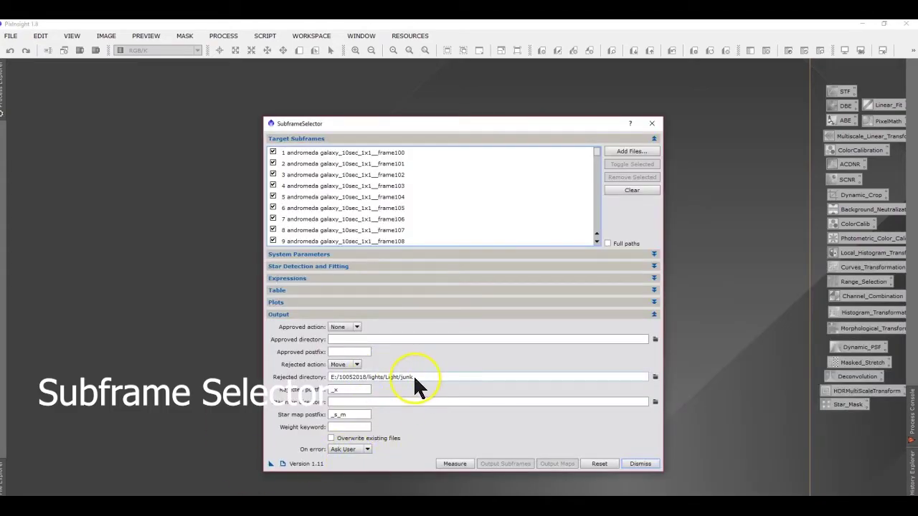
left_click(510, 466)
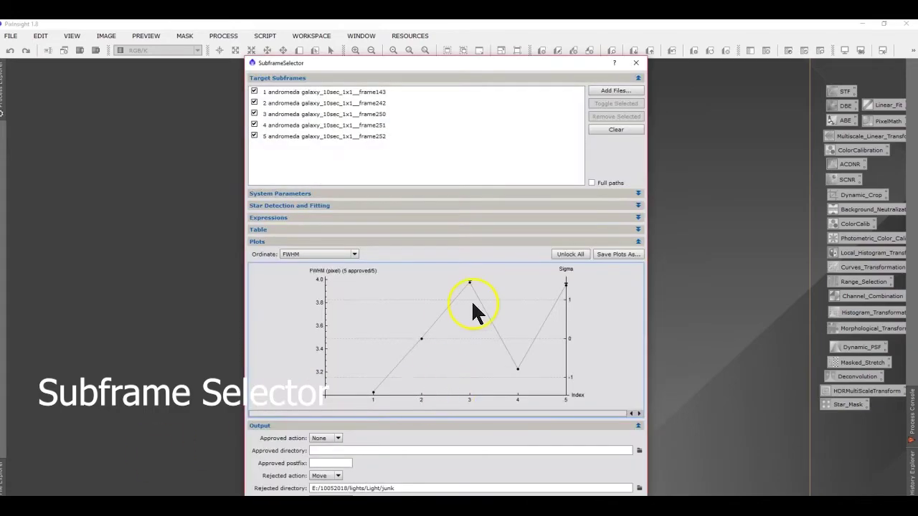
- Reject the third and fifth subframes in the FWHM plot and collapse the plots
left_click(566, 284)
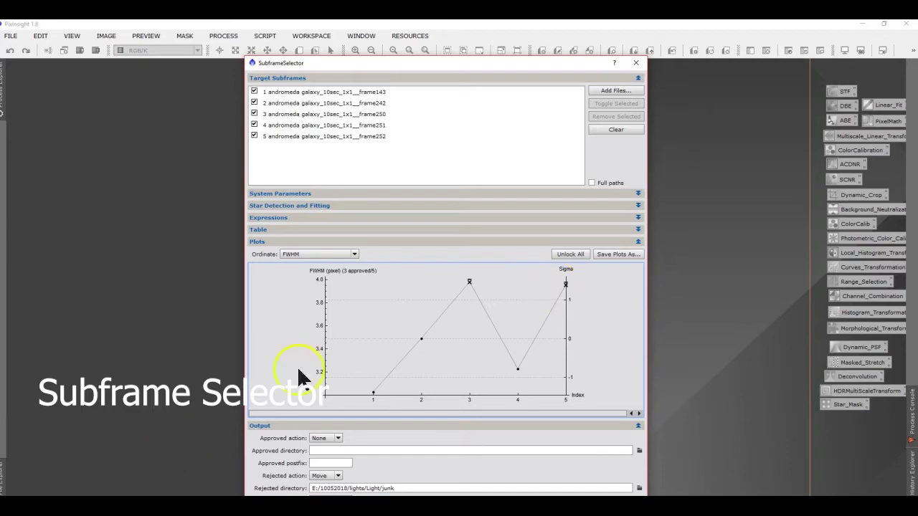
left_click(393, 241)
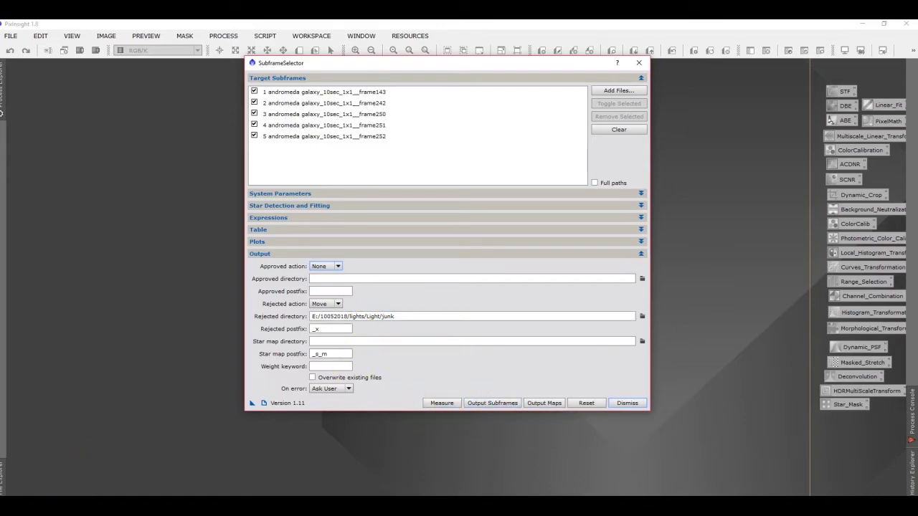
left_click(56, 505)
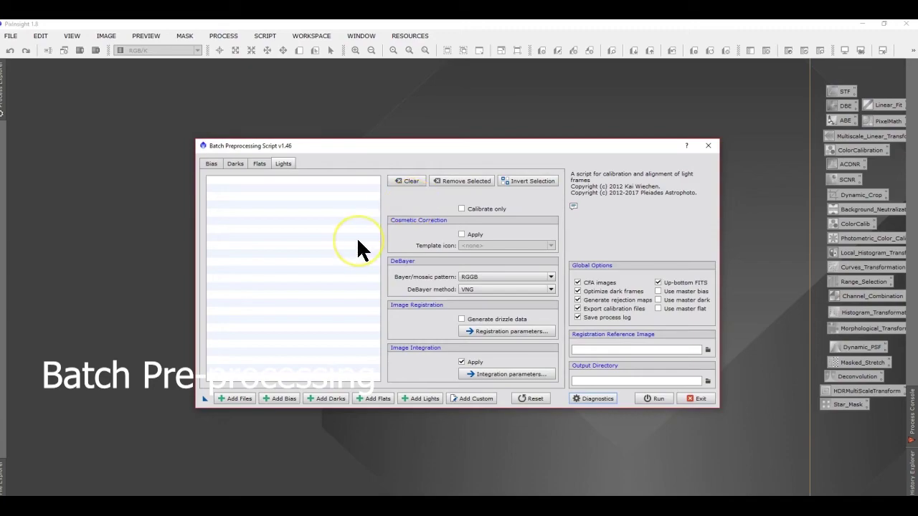
- Add all the Andromeda galaxy FIT files from the 10052018 lights/Light folder as light frames in the Batch Preprocessing script
left_click(343, 188)
left_click(460, 362)
left_click(422, 399)
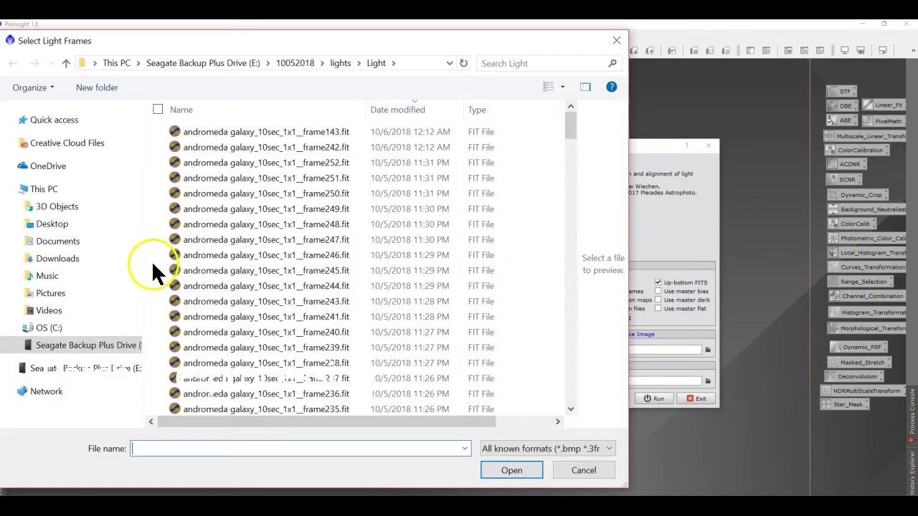
left_click(303, 132)
key("ctrl+a")
left_click_drag(570, 127, 562, 423)
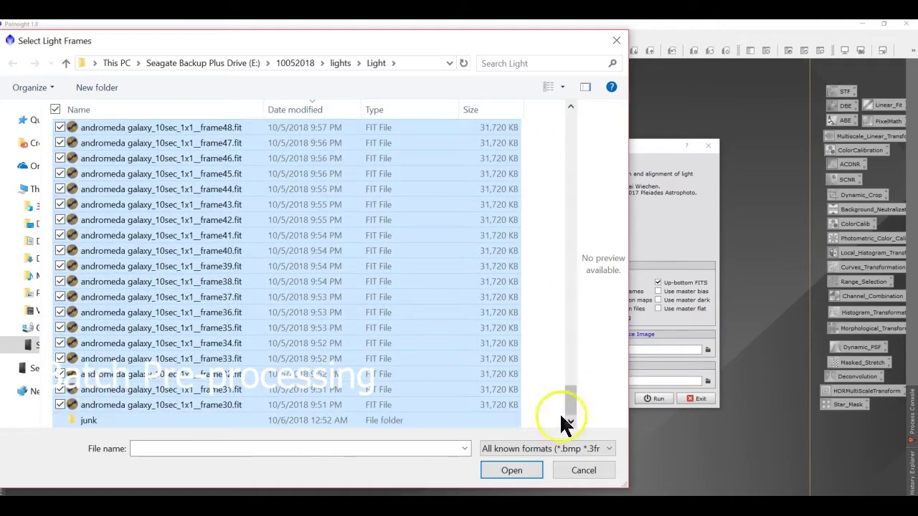
left_click(512, 470)
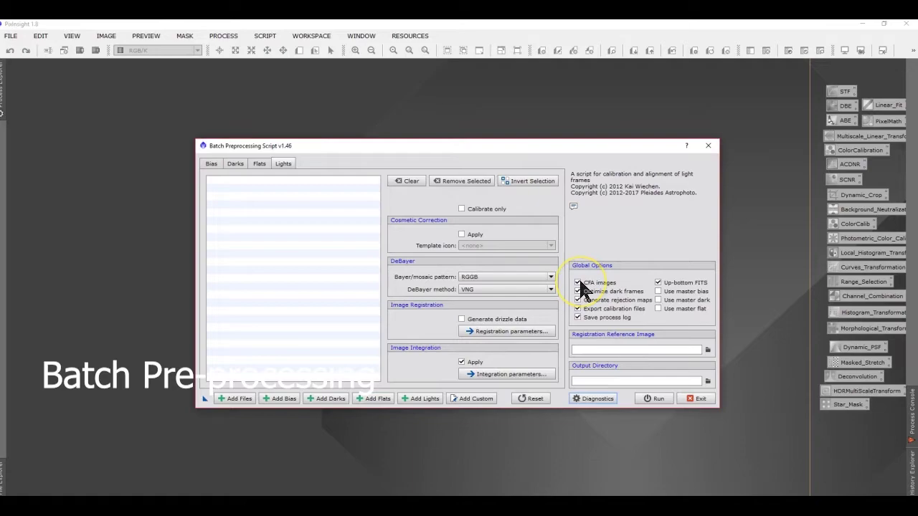
- Enable the use of a master dark and master flat, and add dark-BINNING_1-EXPTIME_10.xisf from the 07152018 Lagoon V2 master folder as the dark
left_click(661, 309)
left_click(275, 155)
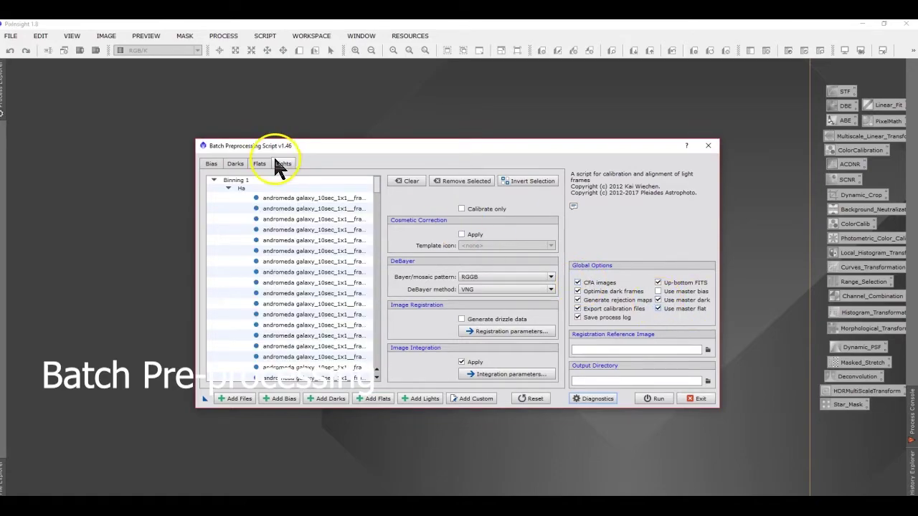
left_click(236, 164)
left_click(325, 399)
left_click(214, 64)
double_click(165, 269)
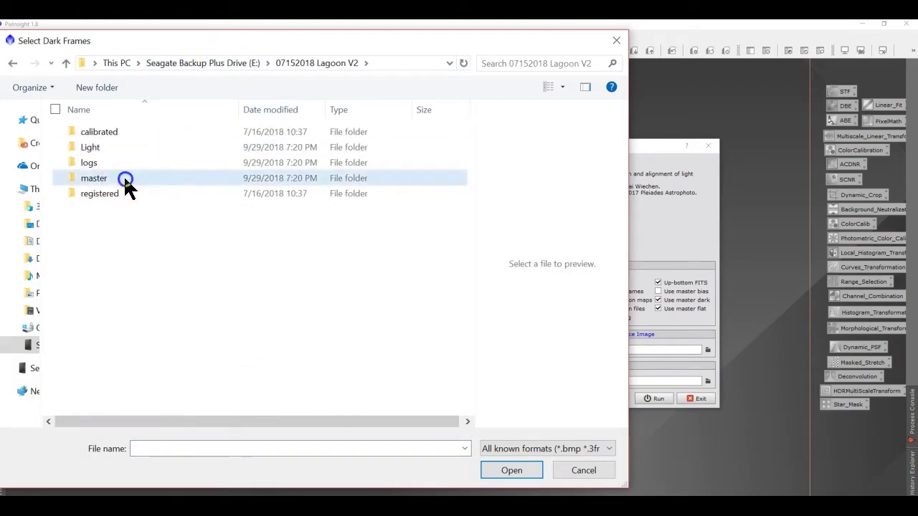
double_click(125, 178)
left_click_drag(189, 39, 260, 86)
double_click(209, 178)
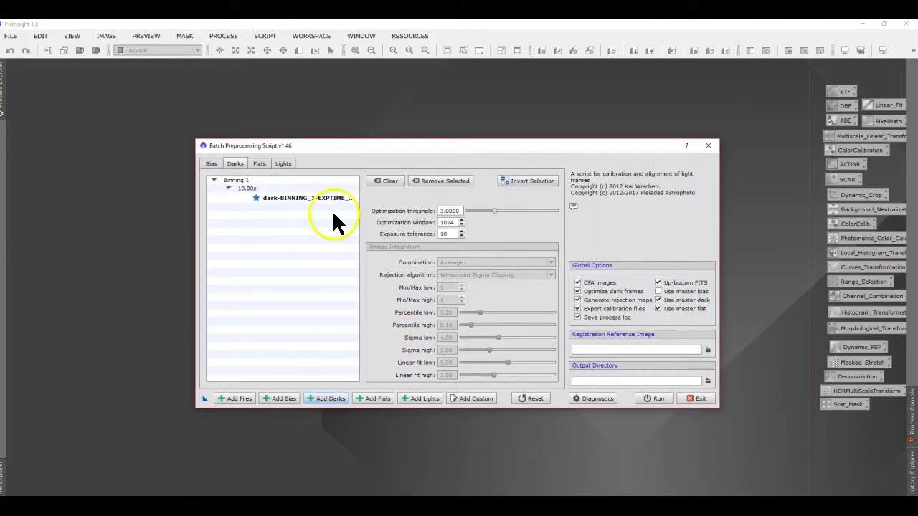
- Add flat-BINNING_1.xisf as the master flat and check the dark and light frame lists
left_click(260, 163)
left_click(373, 399)
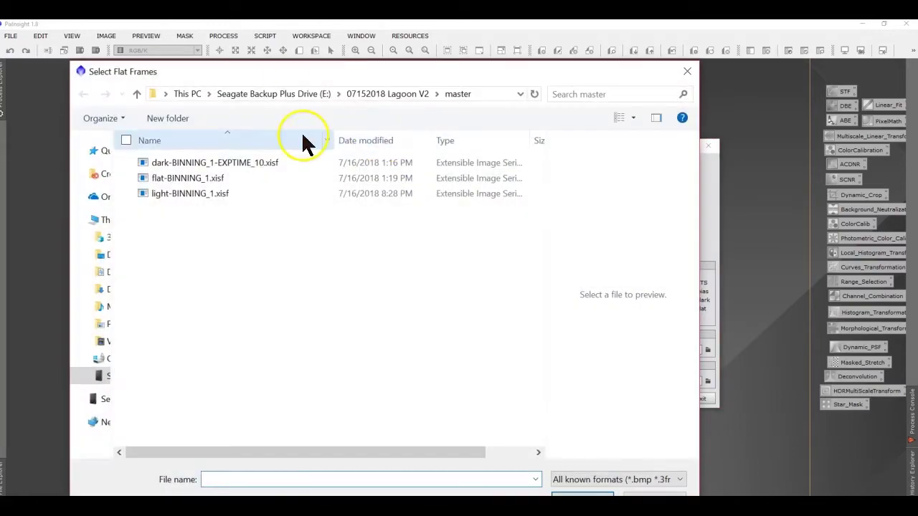
double_click(253, 179)
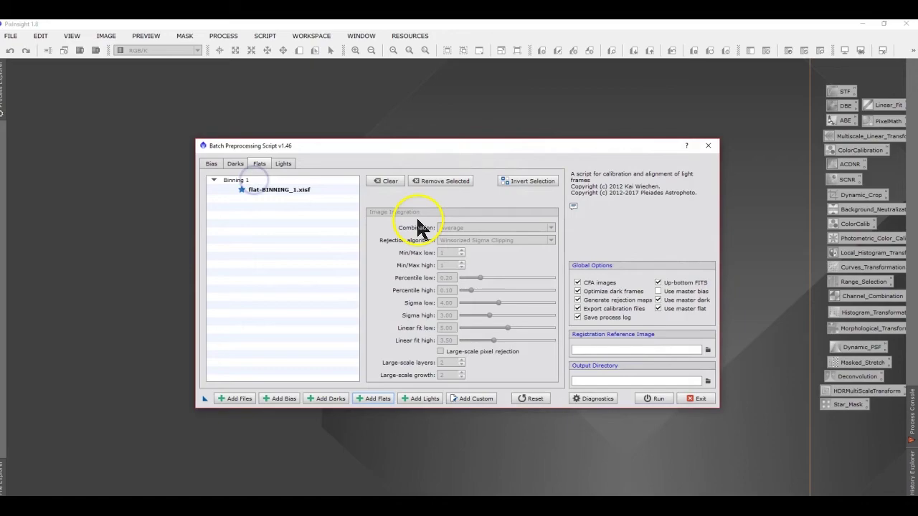
left_click(553, 358)
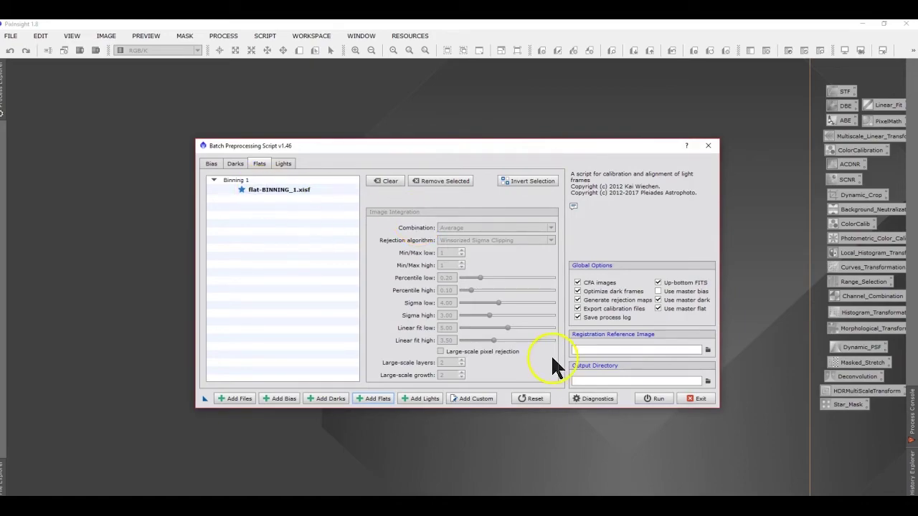
left_click(236, 165)
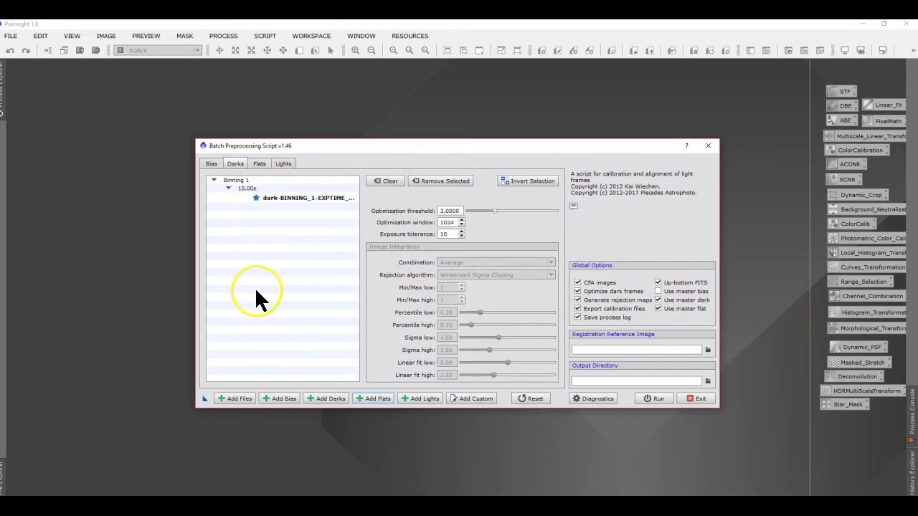
left_click(284, 165)
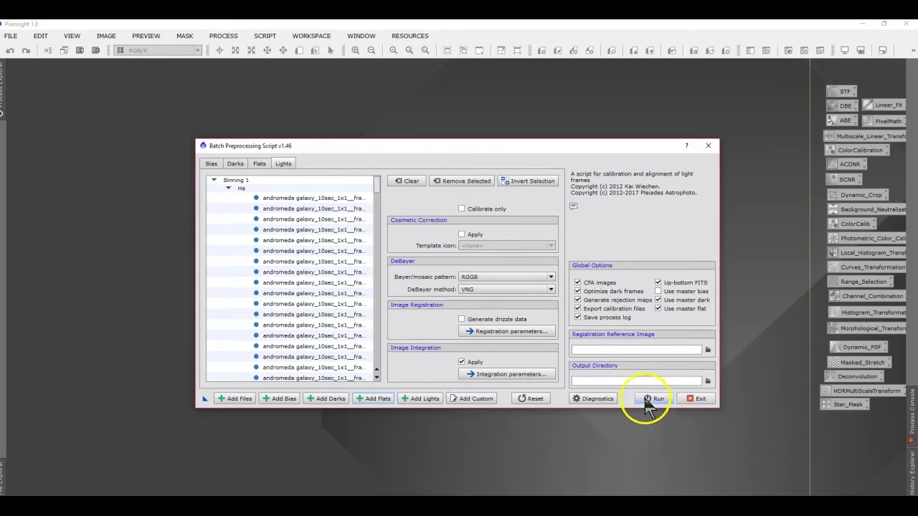
- Set andromeda galaxy_10sec_1x1__frame246.fit as the registration reference image and the 10052018/OSCint folder as the output directory
left_click(705, 348)
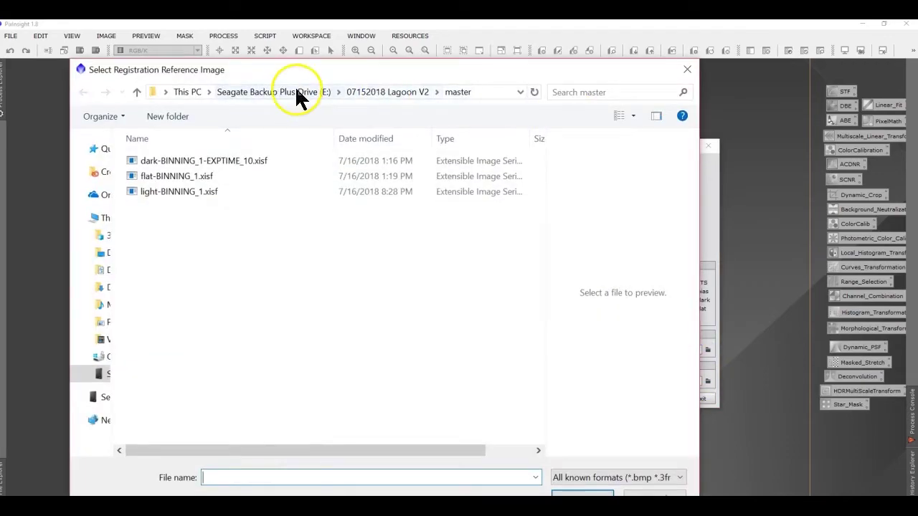
left_click(294, 92)
double_click(195, 178)
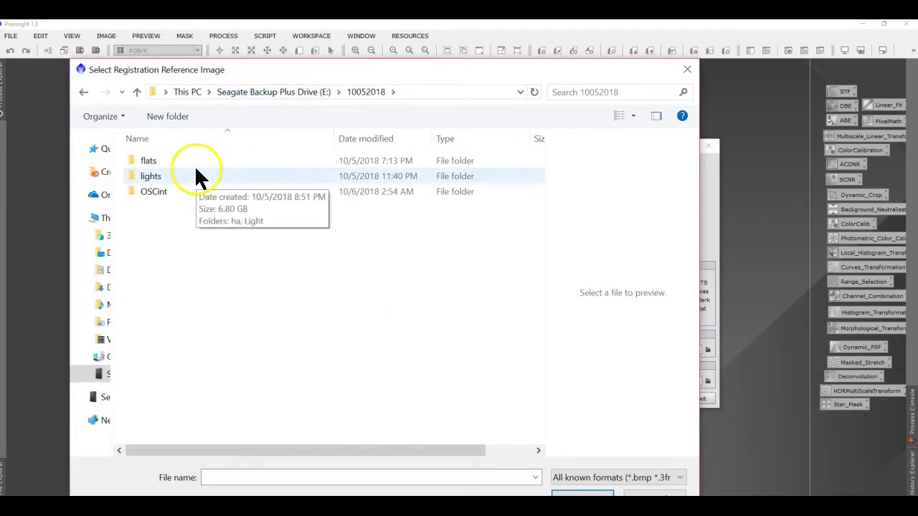
double_click(171, 177)
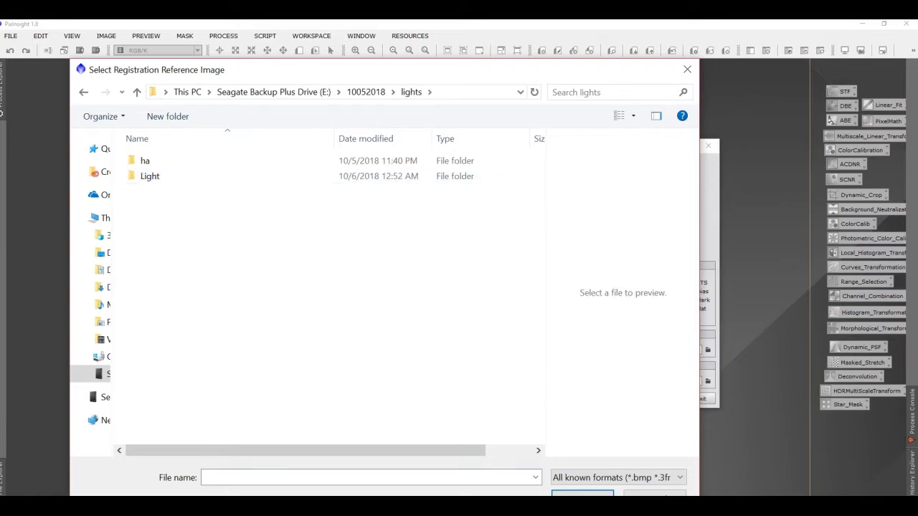
double_click(232, 176)
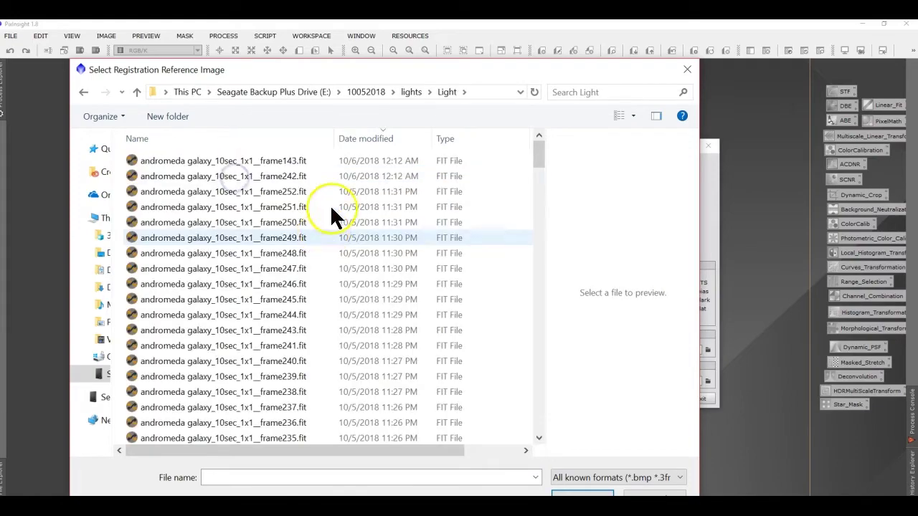
left_click(343, 282)
left_click(583, 494)
left_click(707, 381)
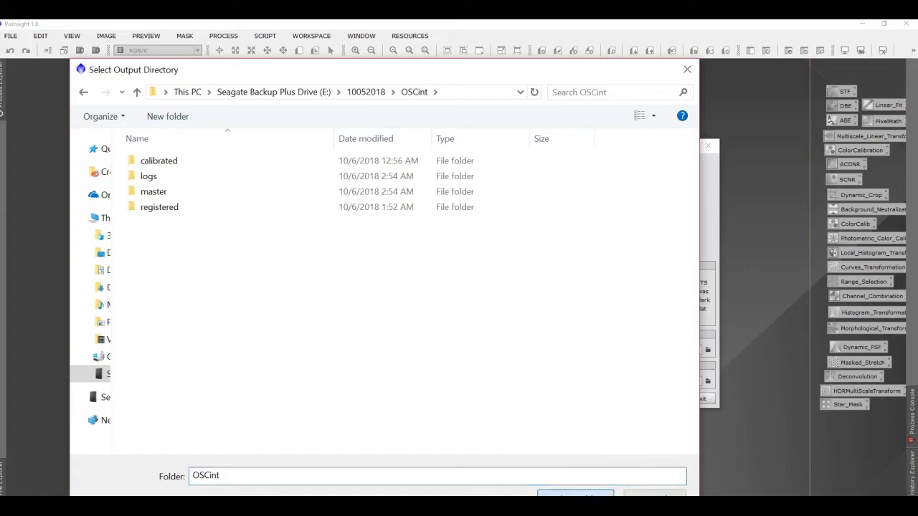
left_click(575, 495)
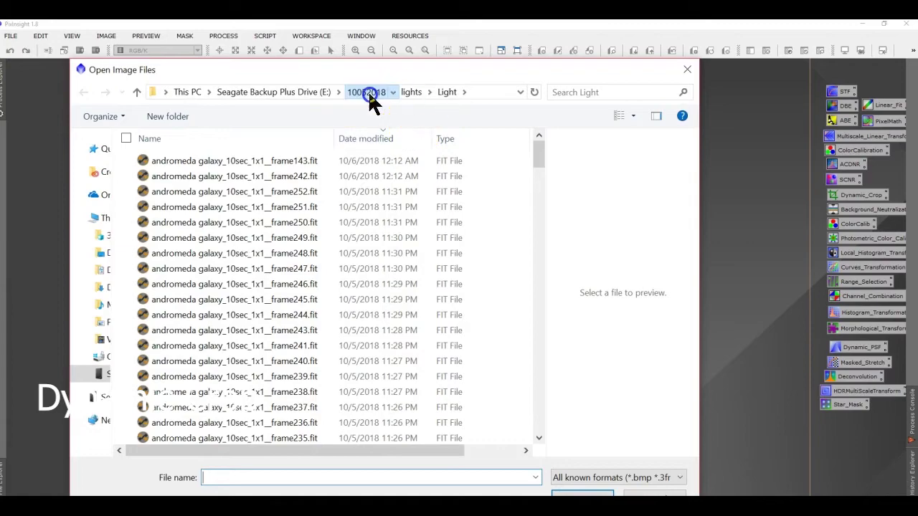
- Open light-FILTER_Ha-BINNING_1.xisf from the 10052018 folder and auto-stretch the rejection_high image with ScreenTransferFunction
left_click(368, 92)
double_click(203, 192)
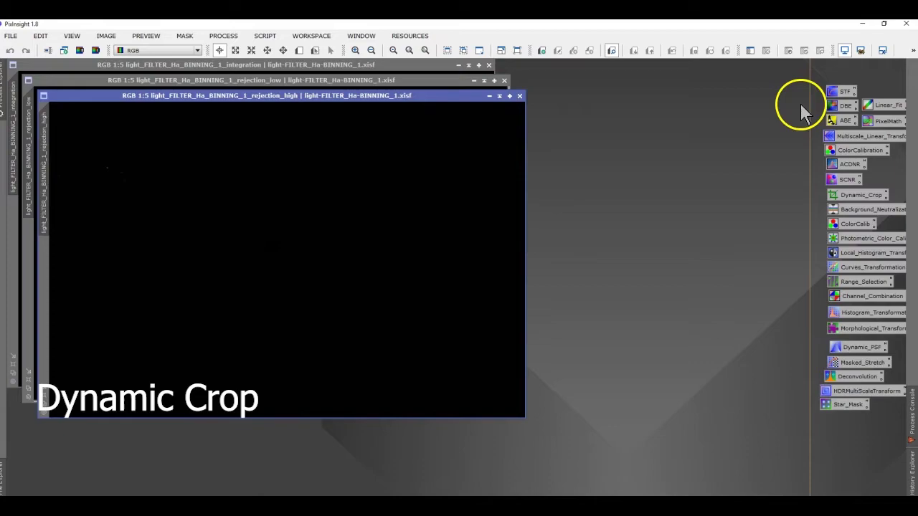
double_click(840, 92)
left_click(223, 35)
mouse_move(240, 49)
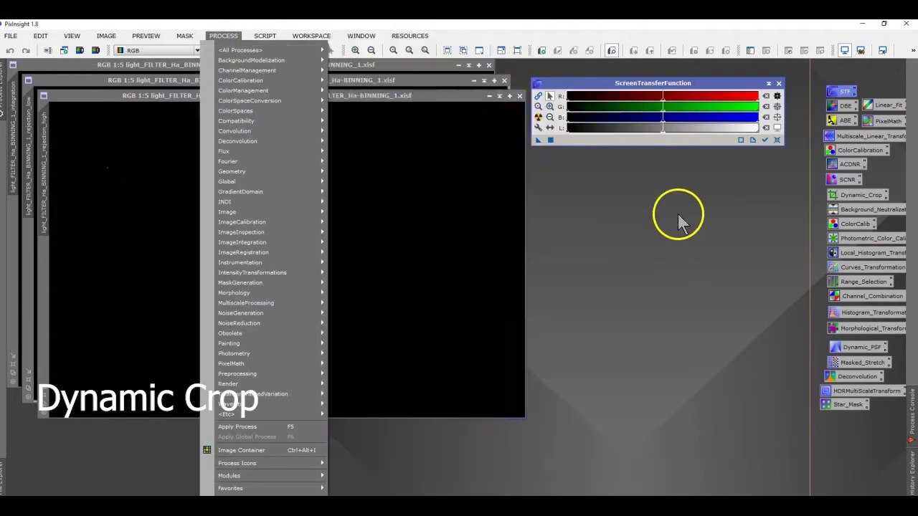
left_click(678, 219)
left_click(764, 140)
left_click(537, 116)
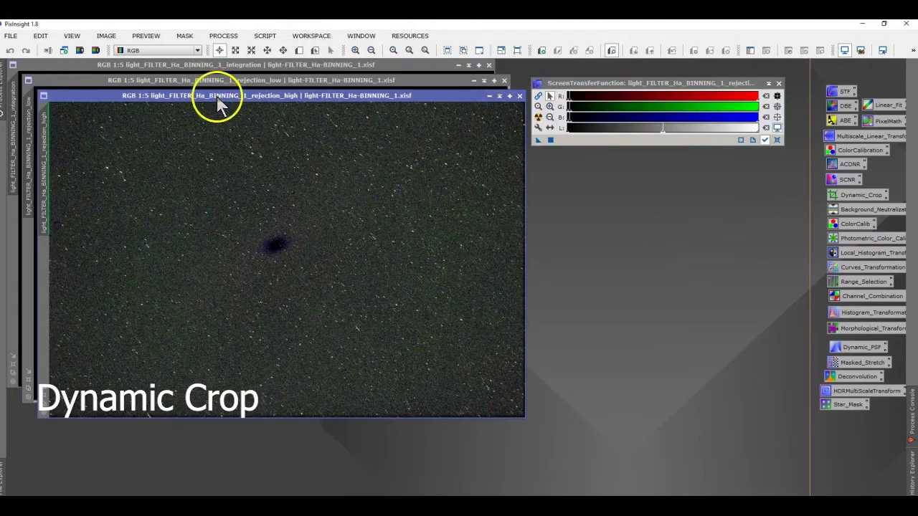
- Close the rejection_high and rejection_low images and auto-stretch the display of the integration image
left_click_drag(216, 96, 246, 131)
left_click_drag(491, 130, 493, 158)
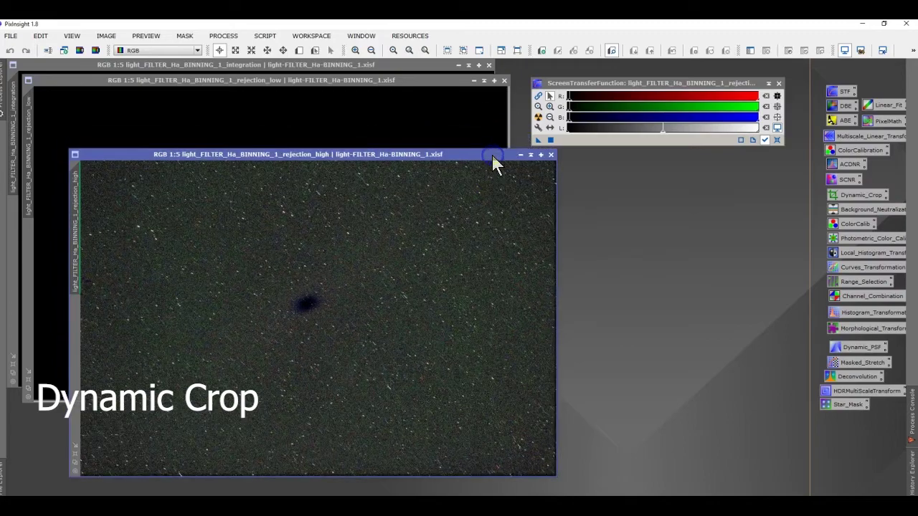
left_click(551, 155)
left_click(516, 151)
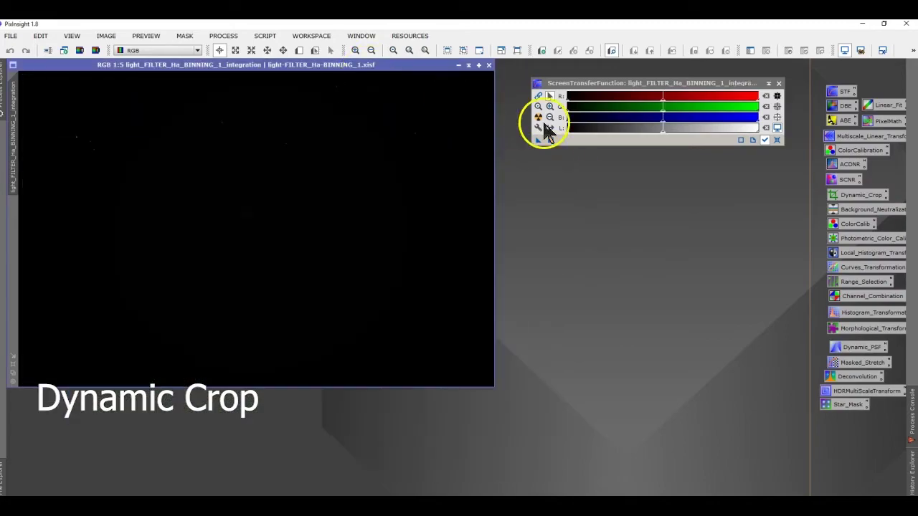
key("ctrl+a")
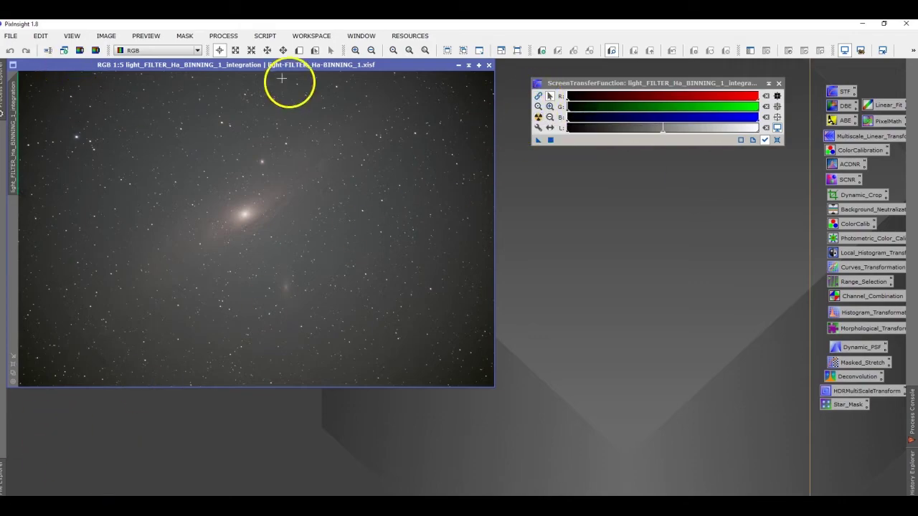
- Crop the dark borders off all four sides of the integration image with DynamicCrop, leaving it about 4180 pixels wide
left_click(223, 36)
mouse_move(243, 57)
left_click(375, 475)
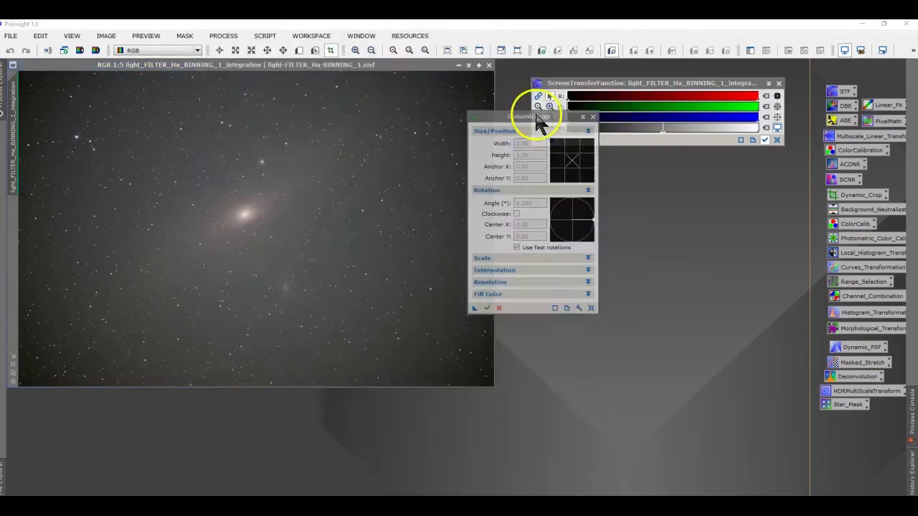
left_click(299, 204)
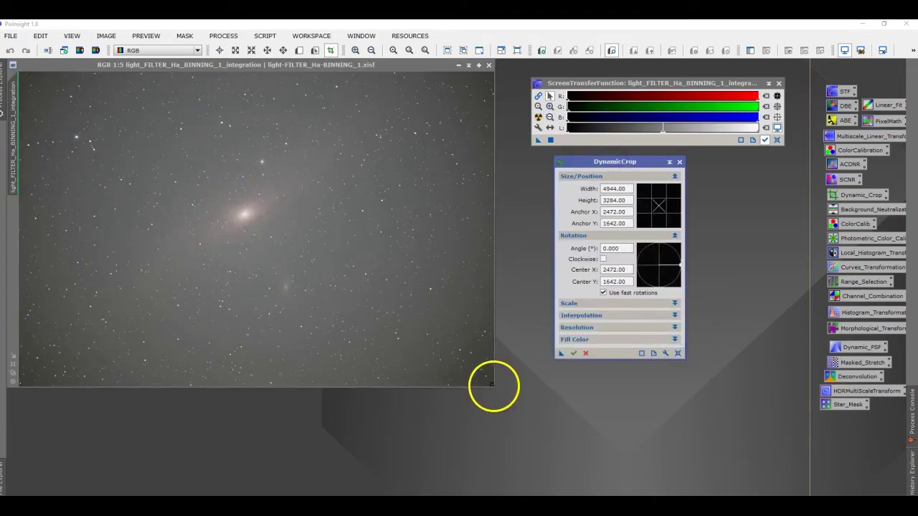
left_click_drag(493, 387, 466, 371)
left_click_drag(30, 263, 66, 260)
left_click_drag(282, 90, 280, 120)
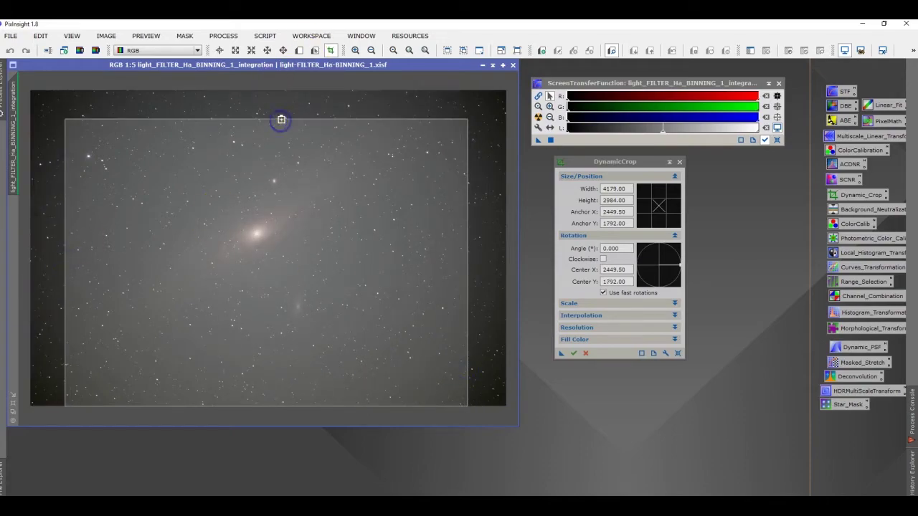
left_click_drag(272, 405, 284, 379)
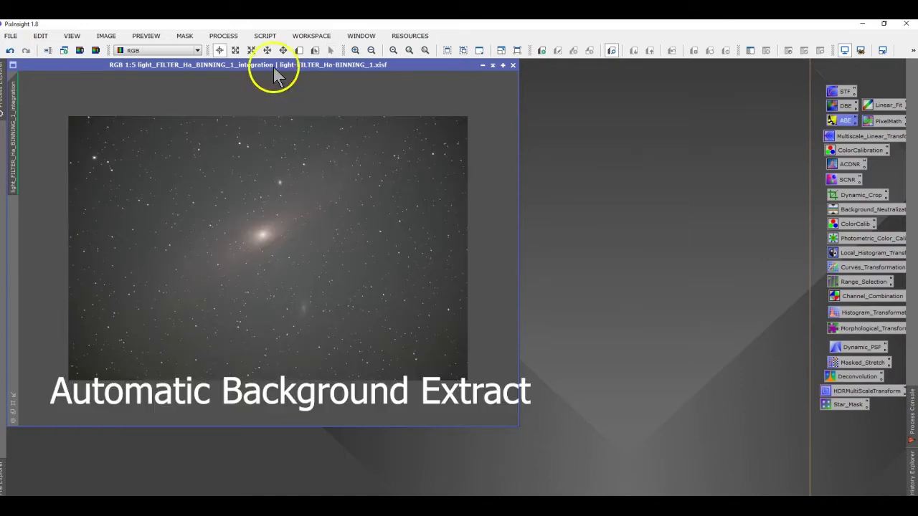
- Apply AutomaticBackgroundExtractor to the integration image with Subtraction correction and Replace target image enabled
left_click(228, 35)
mouse_move(240, 50)
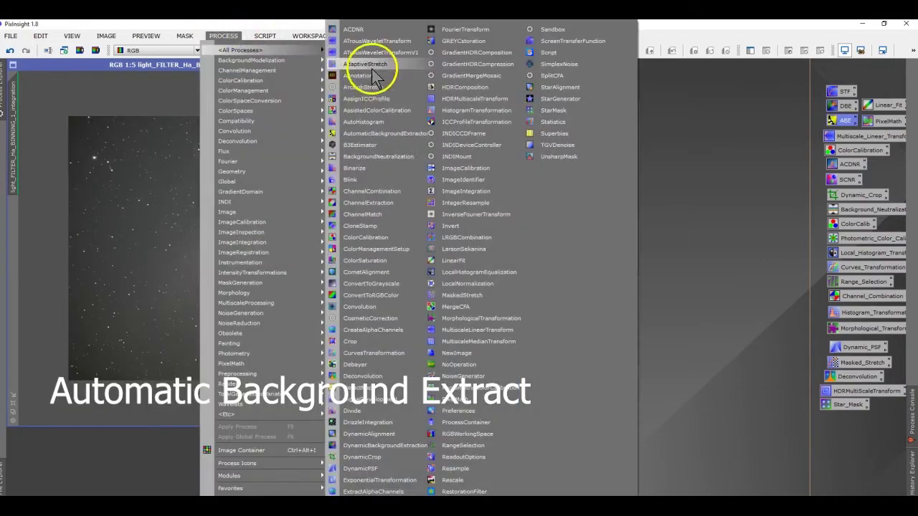
left_click(382, 133)
left_click_drag(626, 162, 626, 96)
left_click(676, 290)
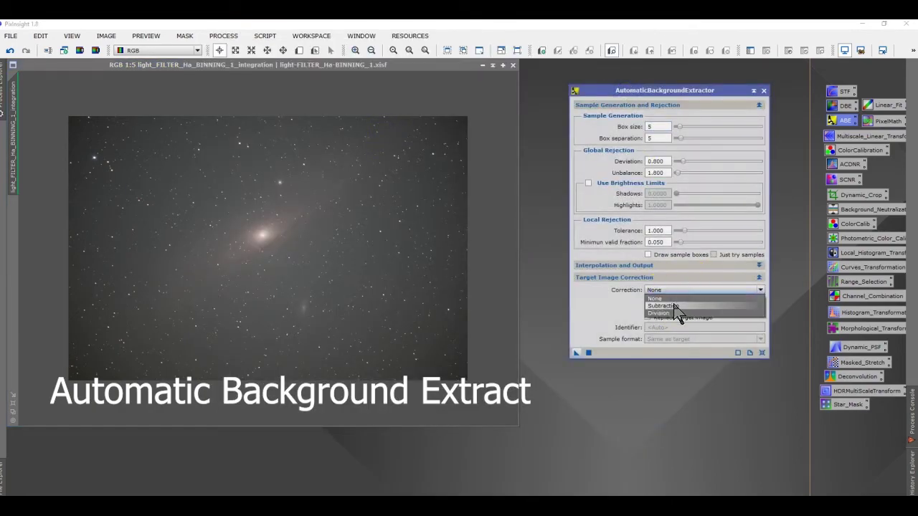
left_click(672, 313)
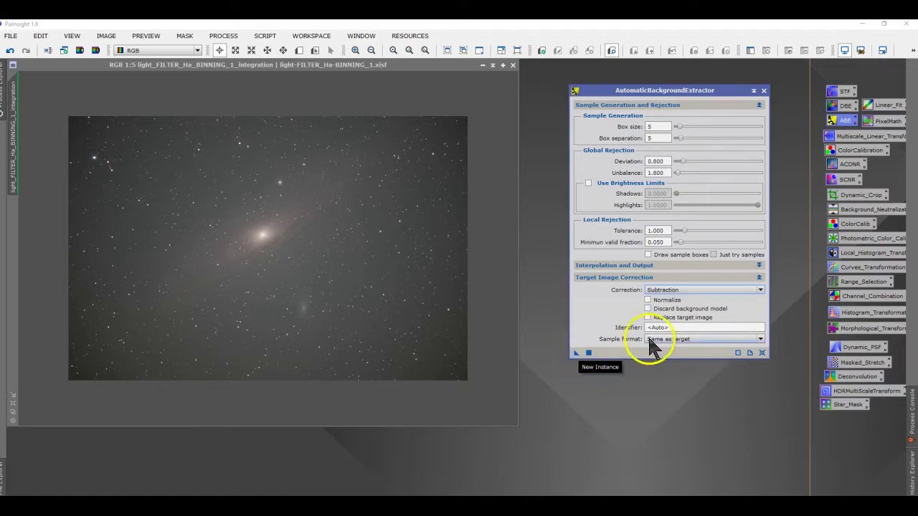
left_click(665, 318)
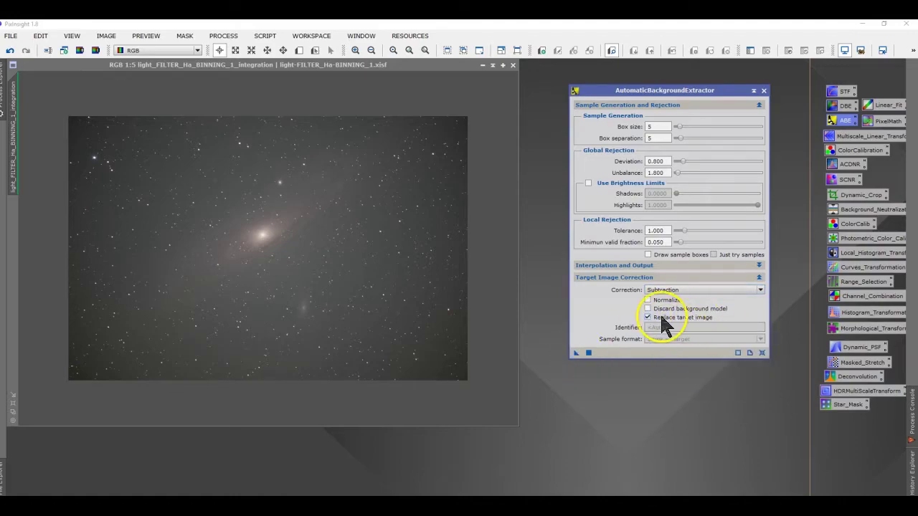
left_click_drag(205, 273, 206, 273)
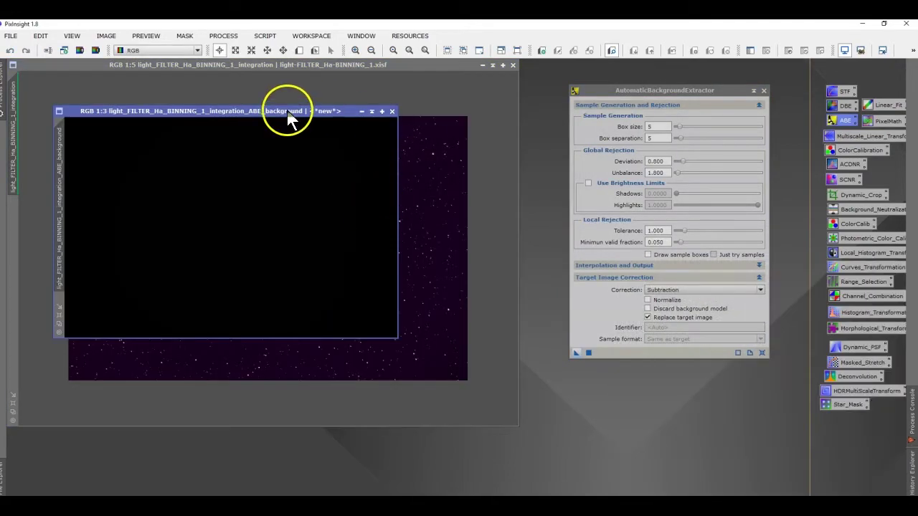
- Auto-stretch the extracted background model with ScreenTransferFunction to inspect it, and close that image
double_click(843, 90)
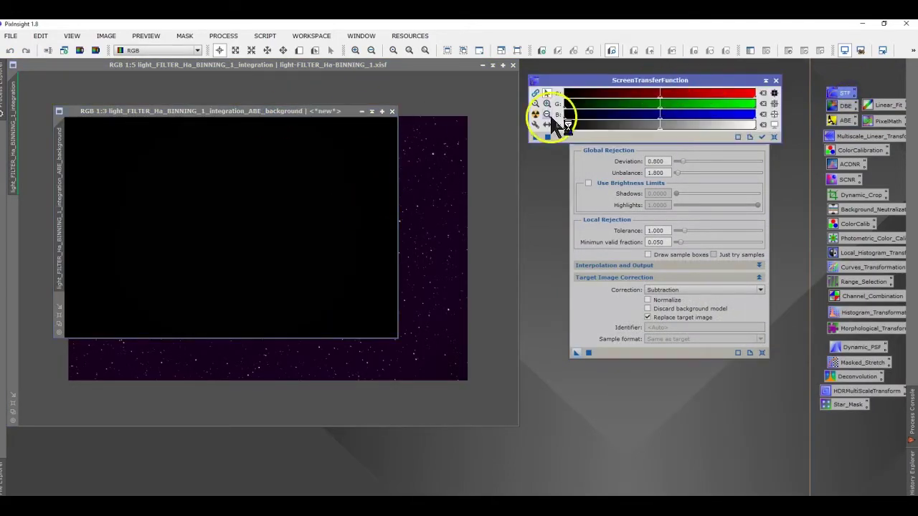
left_click(537, 117)
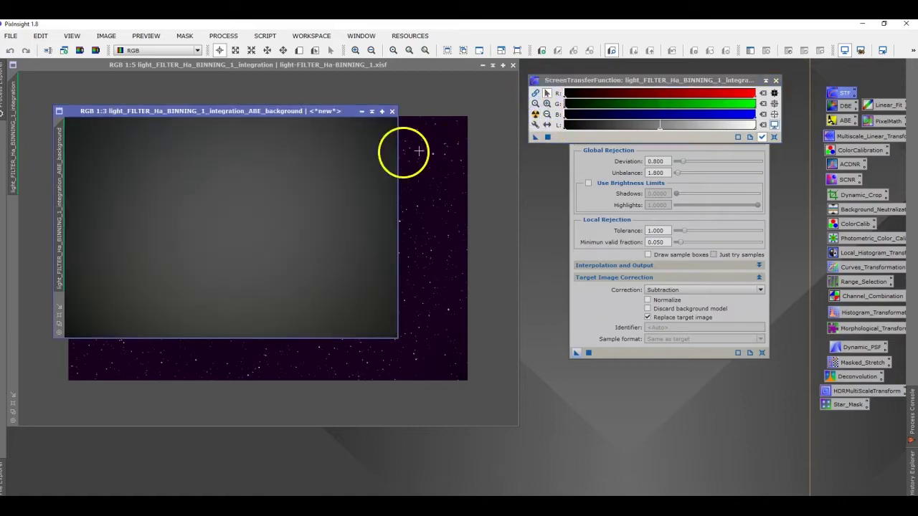
left_click(393, 111)
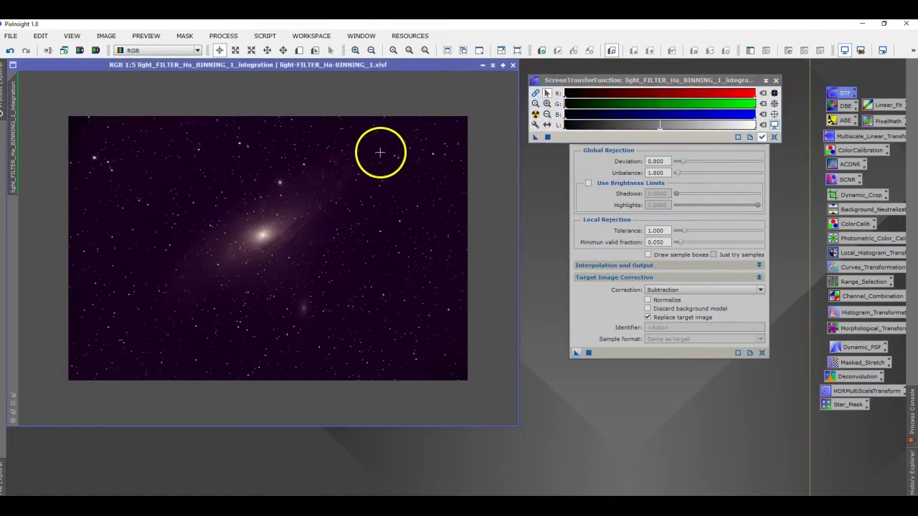
- Auto-stretch the display of the background-corrected integration image
left_click(581, 334)
left_click_drag(676, 98, 661, 153)
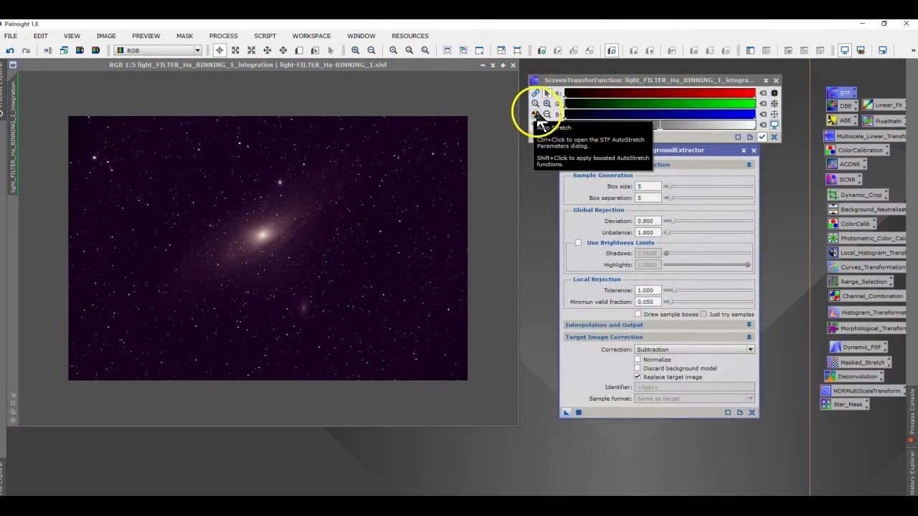
left_click(536, 115)
- Create two previews on the integration image: a small one on dark sky beside the galaxy and a large one around the galaxy core
left_click(299, 50)
left_click(435, 274)
left_click_drag(449, 276, 450, 277)
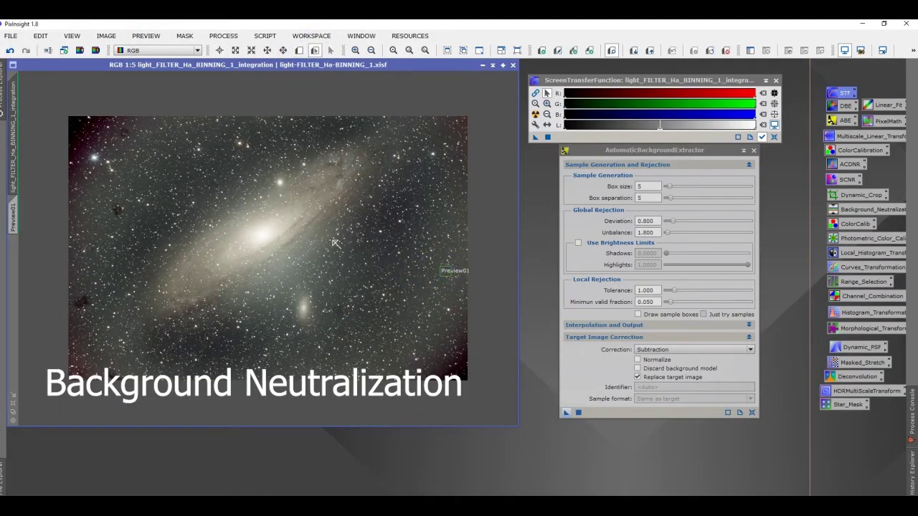
left_click_drag(177, 178, 267, 248)
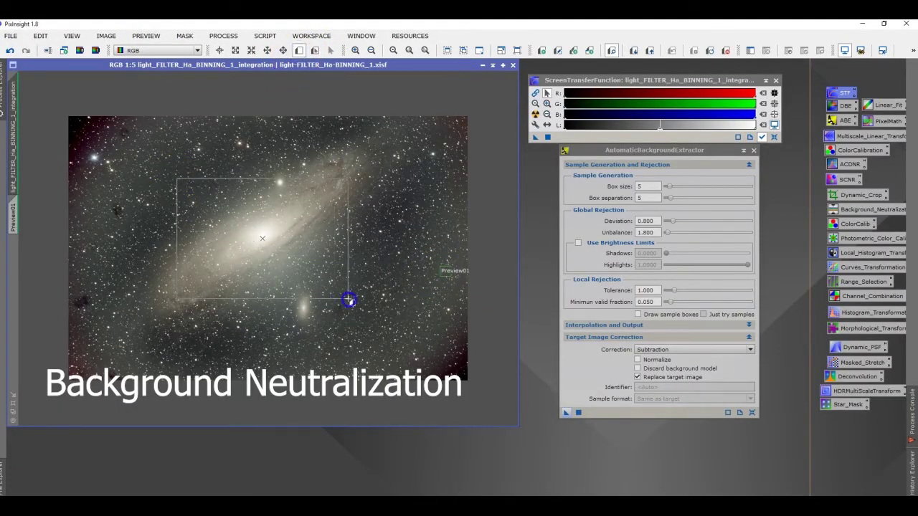
left_click_drag(349, 300, 343, 292)
- Apply BackgroundNeutralization to the integration image with Preview01 as the reference image
left_click(220, 35)
mouse_move(244, 51)
left_click(380, 157)
left_click(753, 150)
left_click_drag(684, 198, 660, 169)
left_click(783, 184)
left_click(535, 261)
left_click(514, 283)
left_click(483, 301)
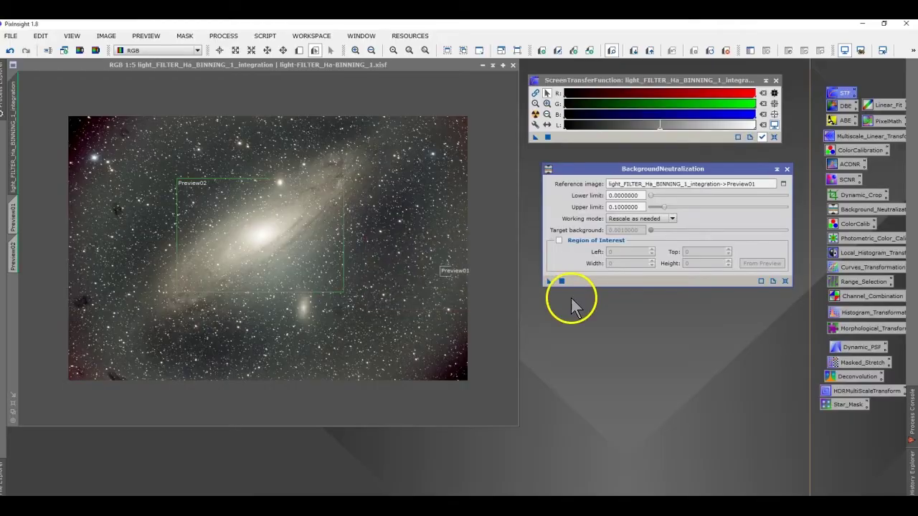
left_click_drag(551, 287, 263, 293)
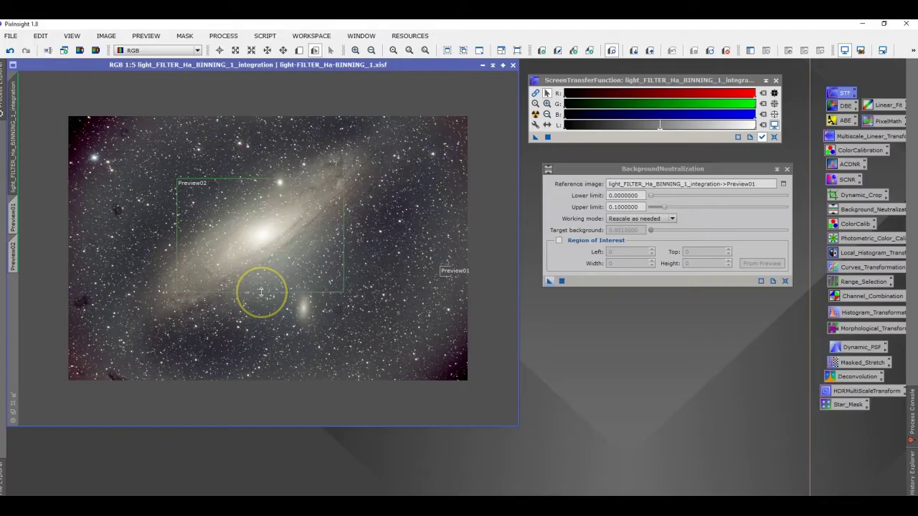
- Set up ColorCalibration with Preview02 as the white reference and Preview01 as the background reference
left_click(786, 168)
left_click(223, 35)
mouse_move(254, 51)
left_click(394, 248)
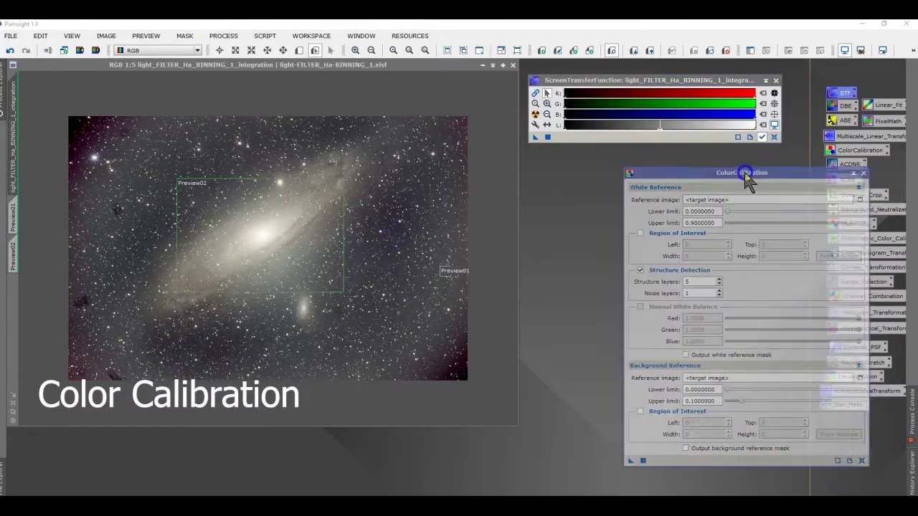
left_click(771, 177)
left_click(496, 261)
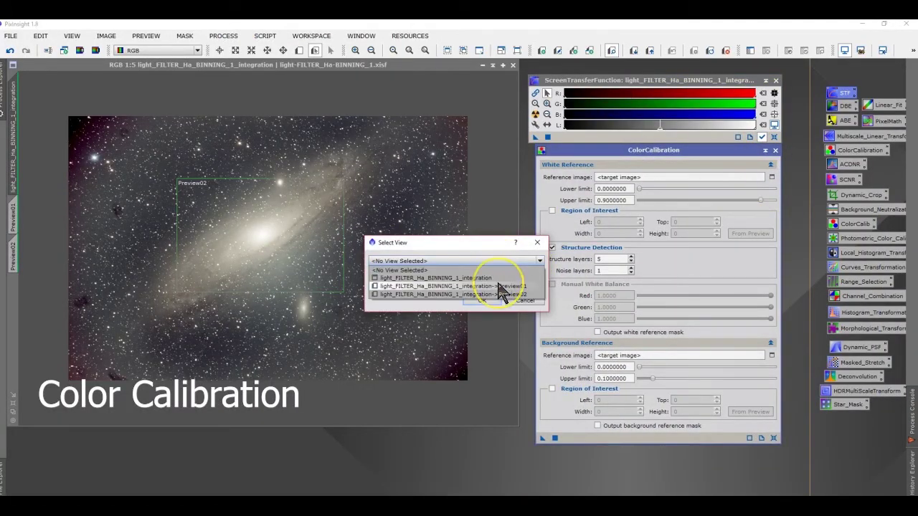
left_click(498, 294)
left_click(491, 301)
left_click(772, 355)
left_click(492, 261)
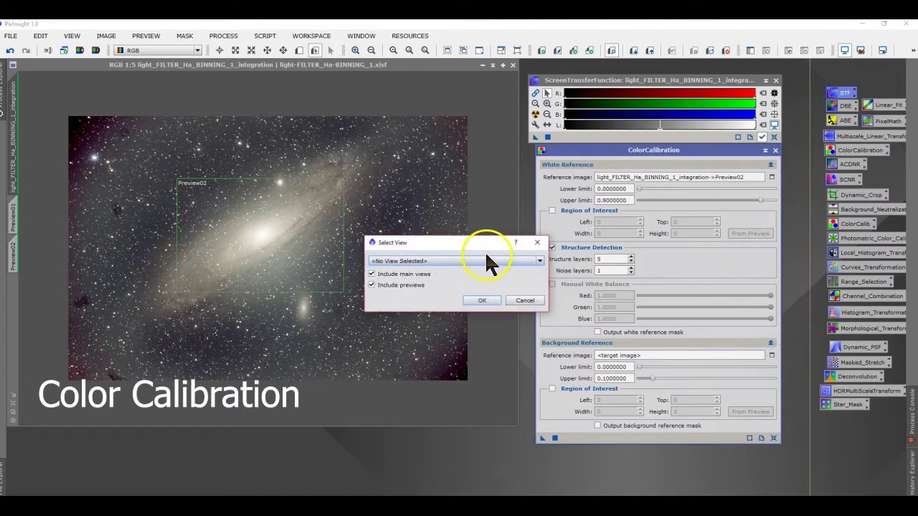
left_click(469, 286)
left_click(485, 301)
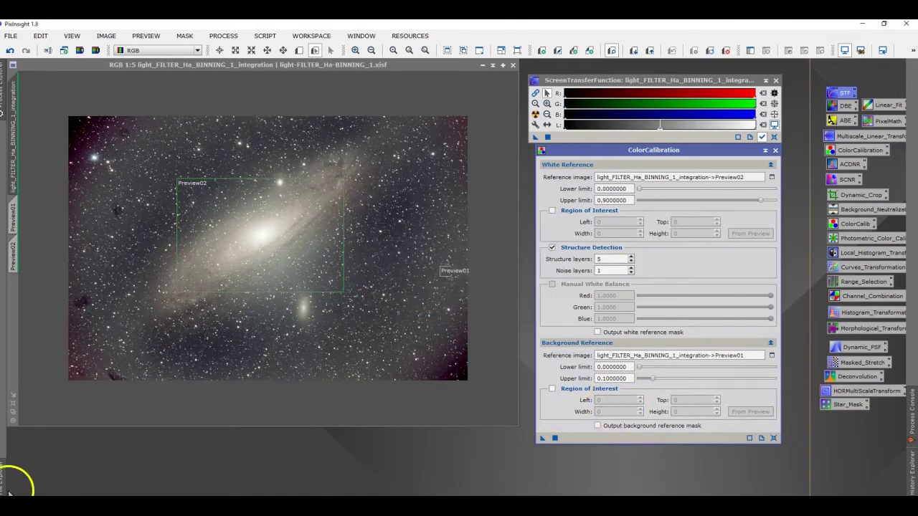
- Disable Structure Detection and apply ColorCalibration to the integration image
left_click(575, 248)
left_click_drag(542, 437, 290, 342)
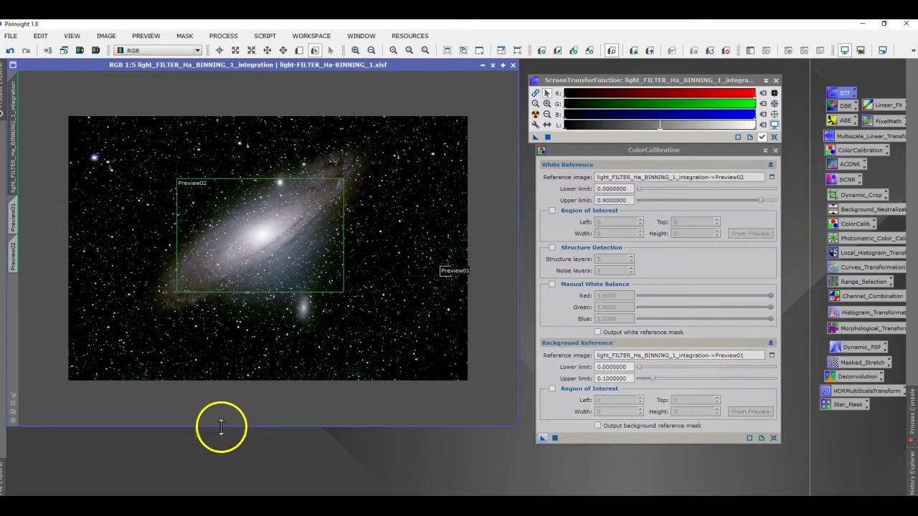
left_click(145, 36)
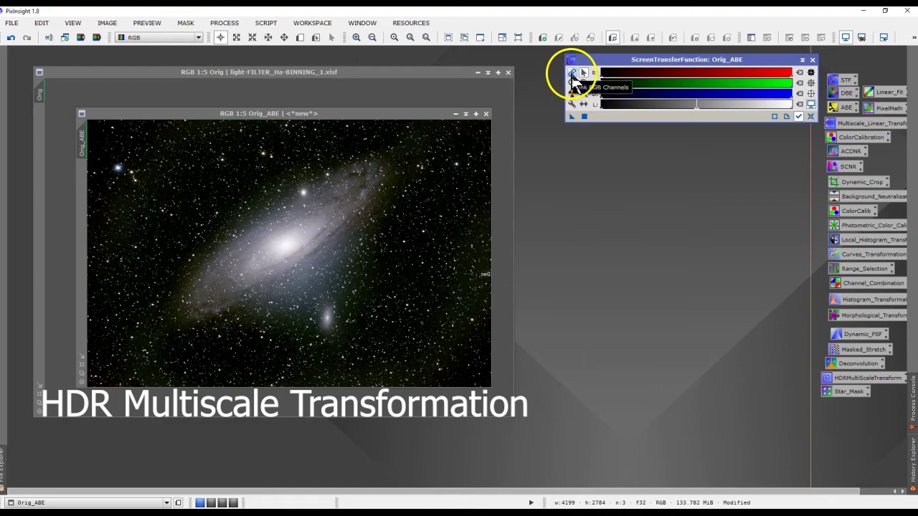
- Toggle RGB channel linking in ScreenTransferFunction and auto-stretch the Orig_ABE image
left_click(572, 74)
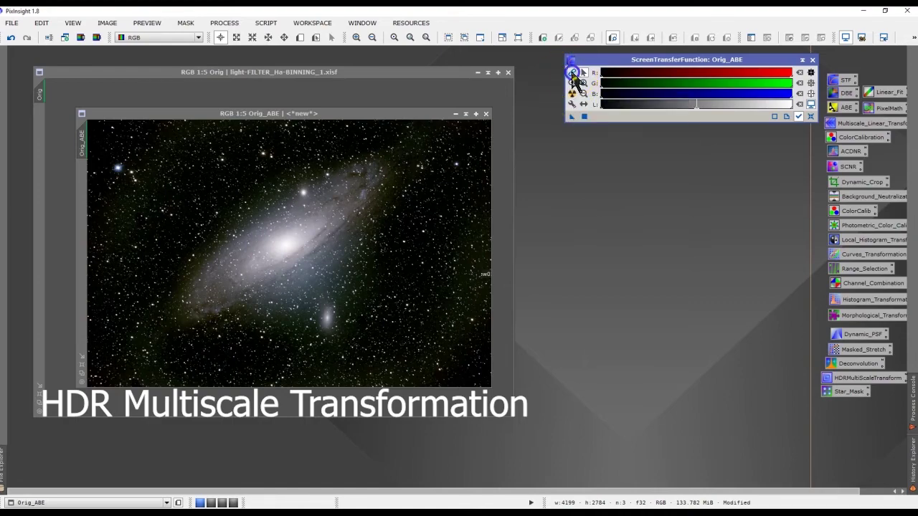
left_click(572, 94)
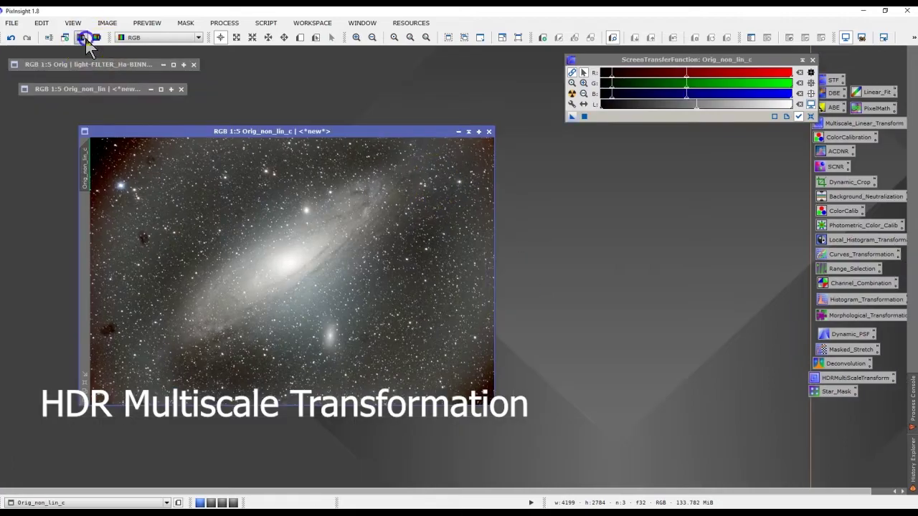
- Extract the luminance of Orig_non_lin_c and rename the resulting grayscale image Lum
left_click(81, 37)
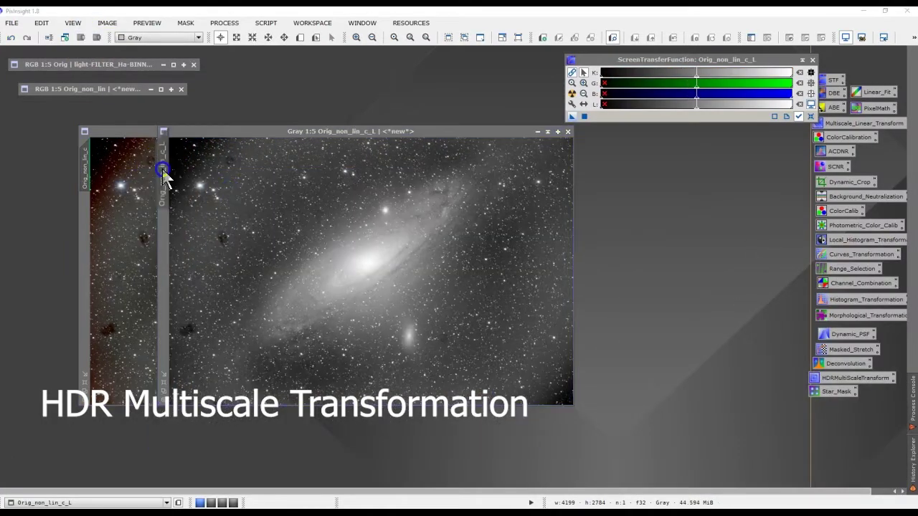
double_click(163, 169)
type("Lum")
key("Return")
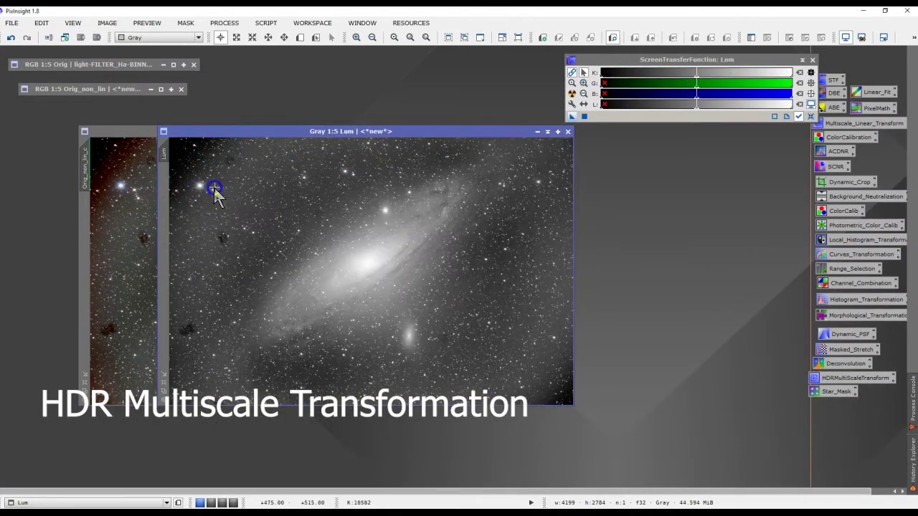
- Apply Lum as a mask to Orig_non_lin_c, and collapse the Lum window out of the way
left_click_drag(271, 135, 490, 234)
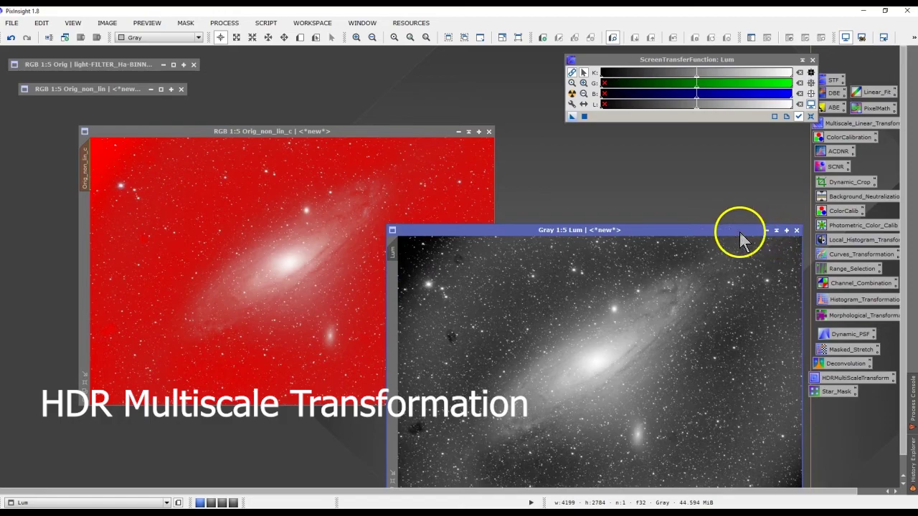
left_click(775, 230)
left_click_drag(568, 369, 590, 167)
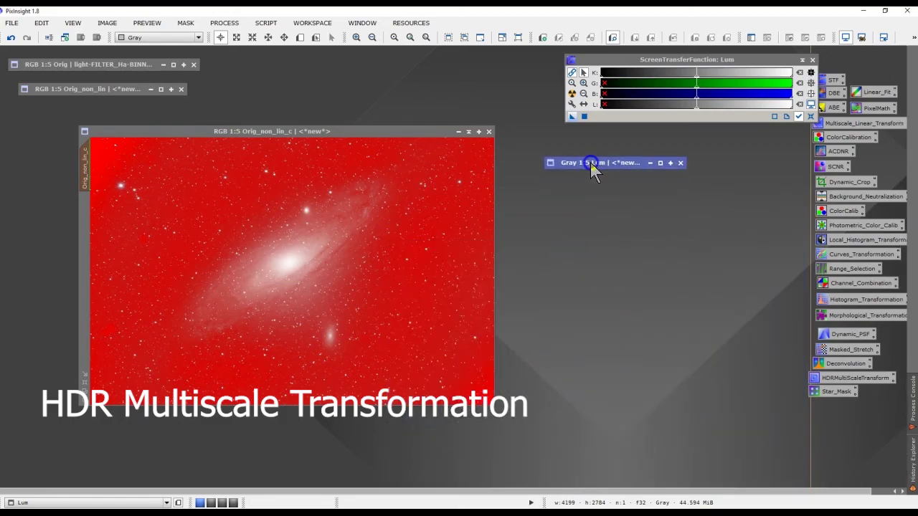
- Hide the mask overlay and apply HDRMultiscaleTransform with its default 6 layers and 1 iteration to Orig_non_lin_c
left_click(235, 26)
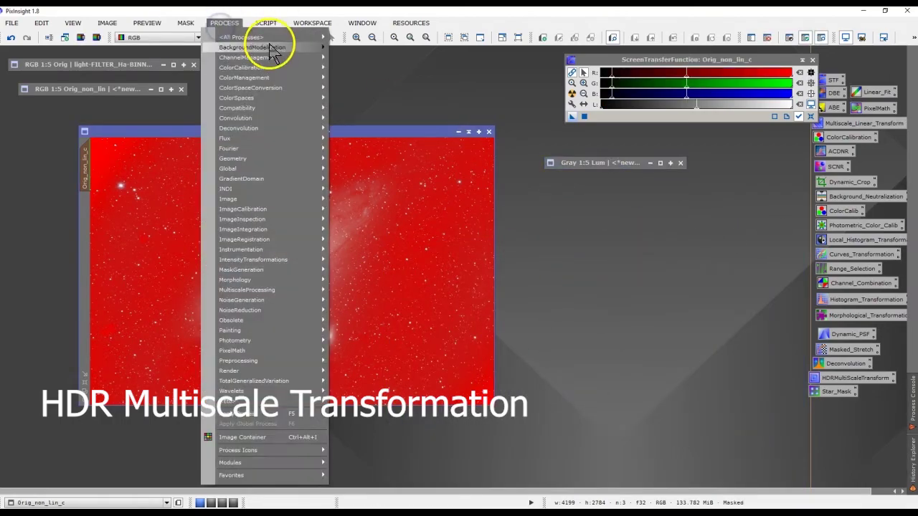
mouse_move(269, 38)
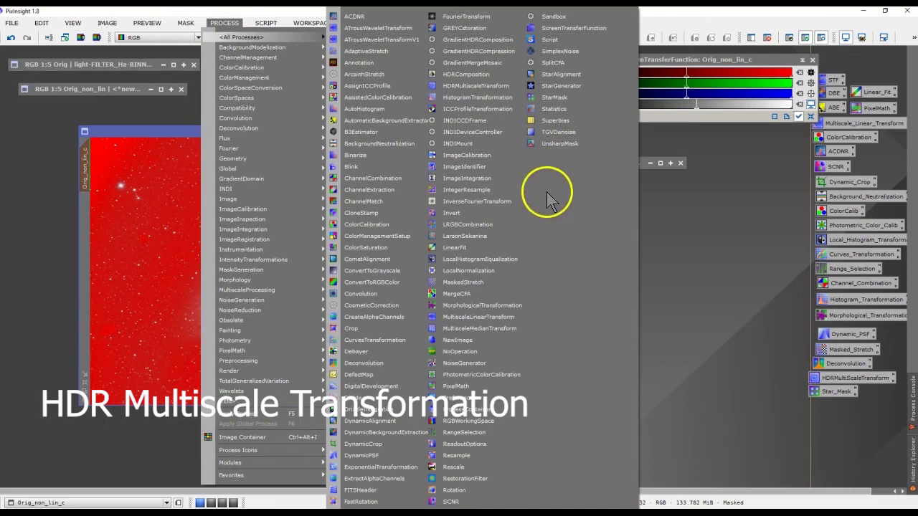
left_click(486, 87)
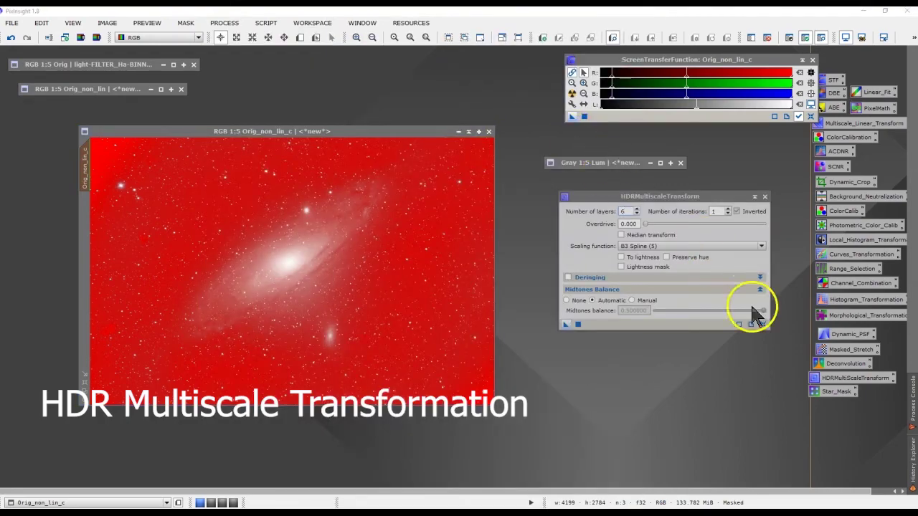
left_click(764, 325)
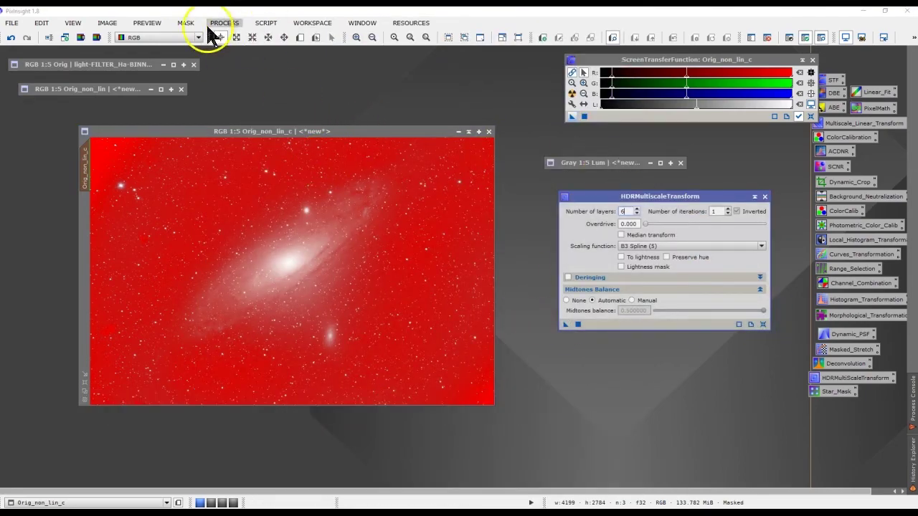
left_click(185, 22)
left_click(202, 86)
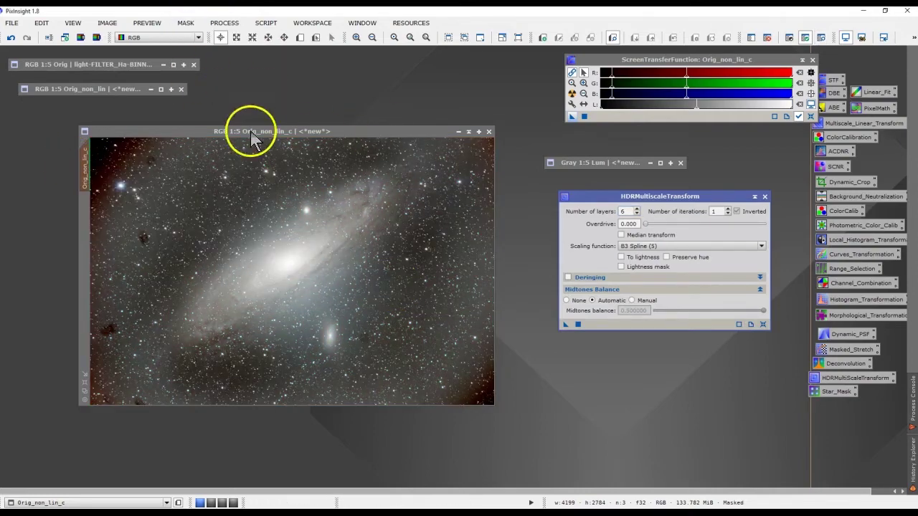
left_click_drag(565, 327, 332, 269)
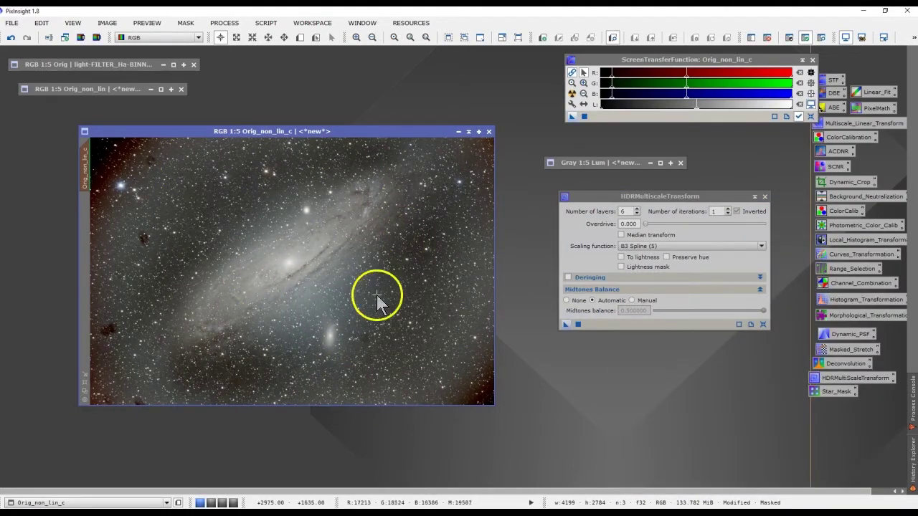
- Undo and redo the HDRMultiscaleTransform to compare the galaxy core with and without it
left_click(11, 38)
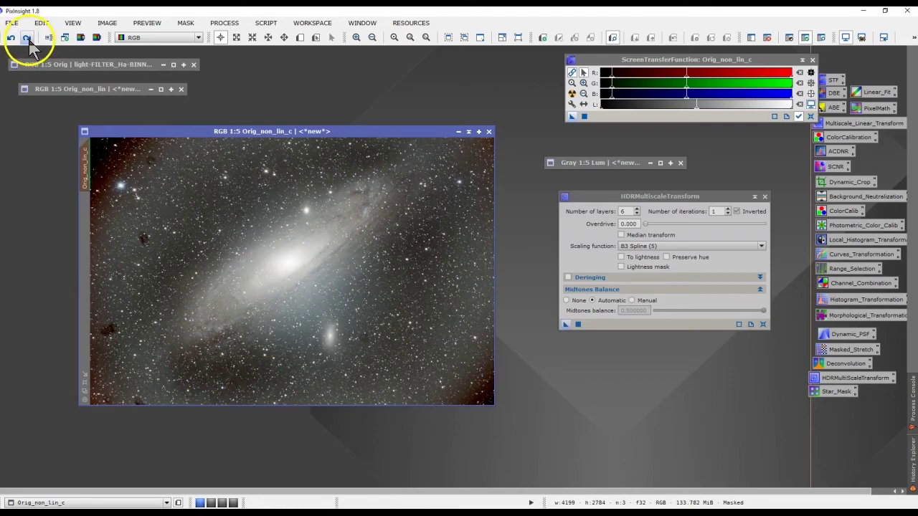
left_click(27, 38)
left_click(357, 37)
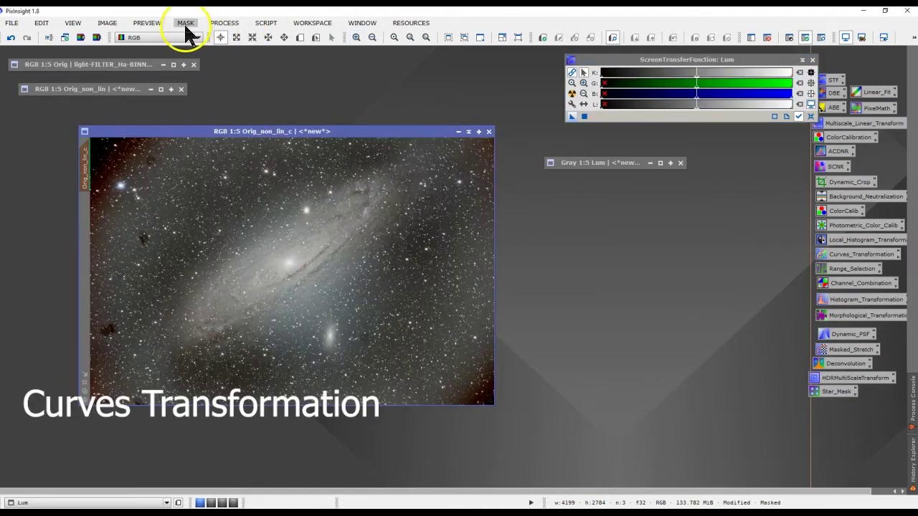
- Show the mask overlay on Orig_non_lin_c and invert the mask
left_click(185, 23)
left_click(221, 88)
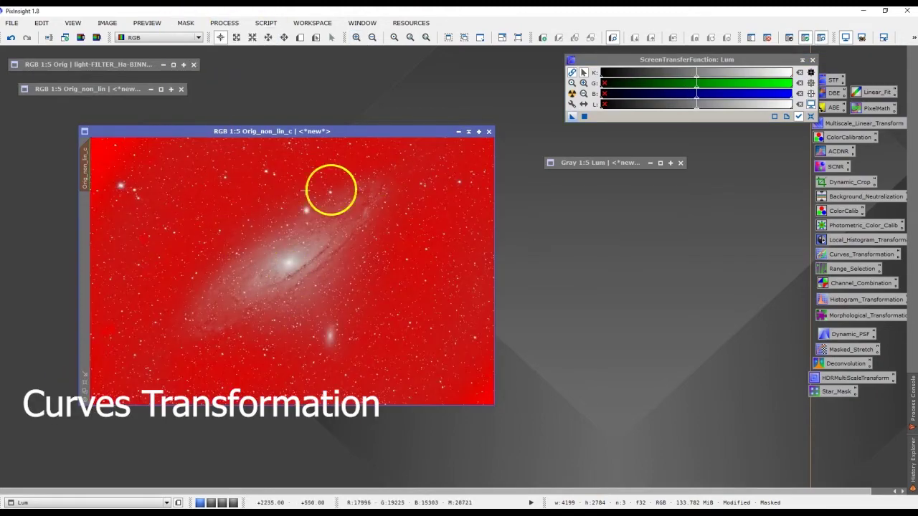
left_click(185, 23)
left_click(209, 71)
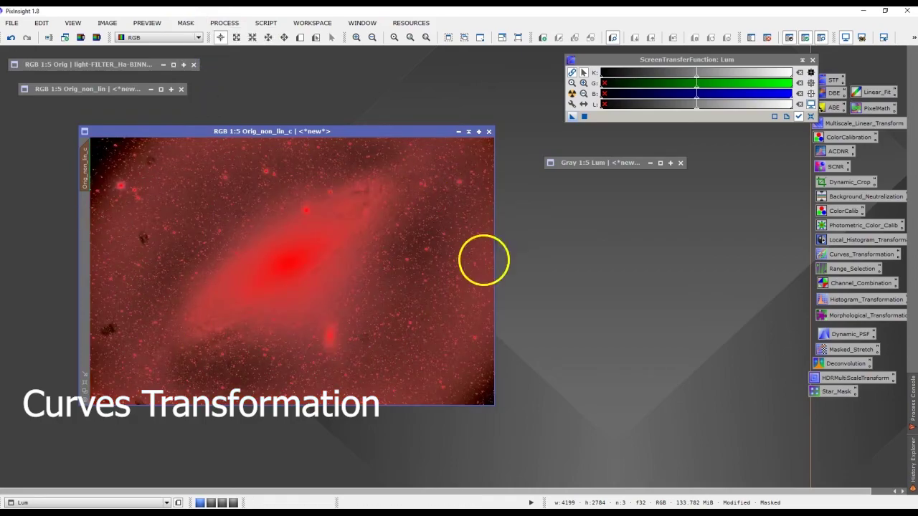
- Open CurvesTransformation on the combined RGB/K channel and start a real-time preview of Orig_non_lin_c, moved clear of the curve
left_click(225, 23)
mouse_move(244, 38)
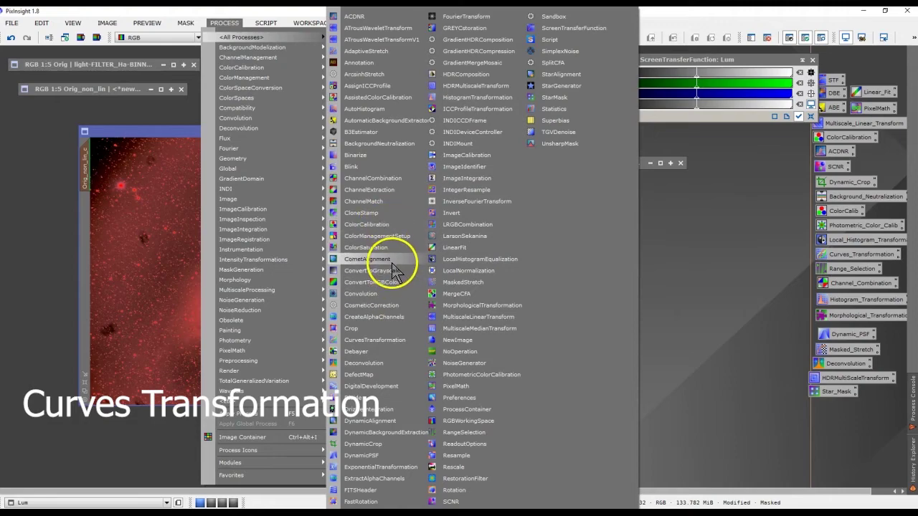
left_click(392, 341)
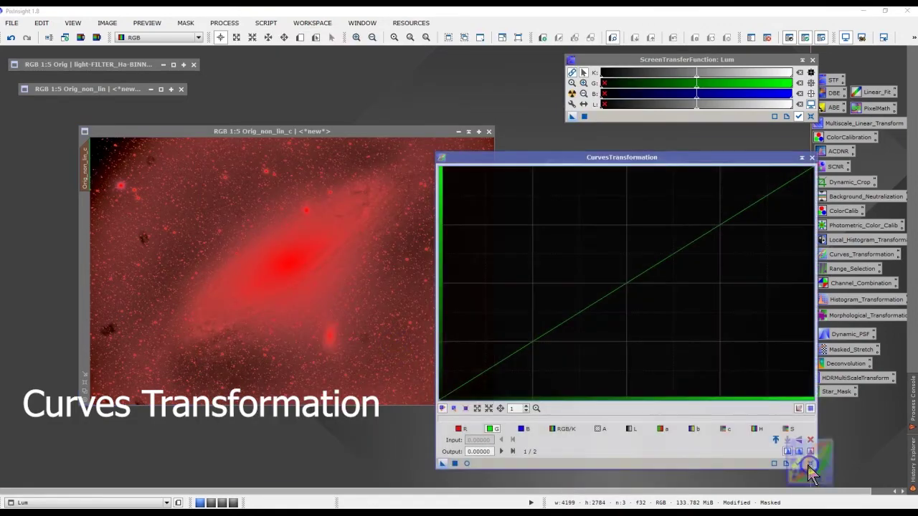
left_click(569, 430)
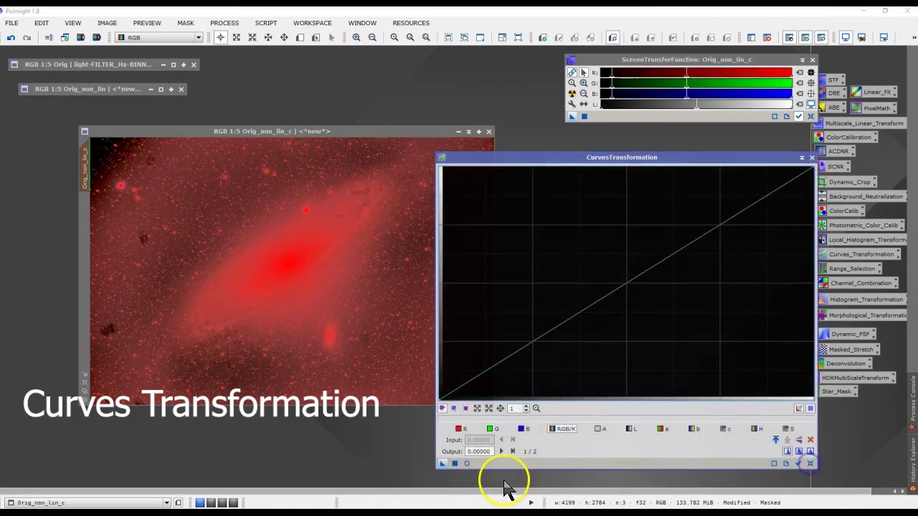
left_click(467, 464)
left_click_drag(316, 178, 281, 129)
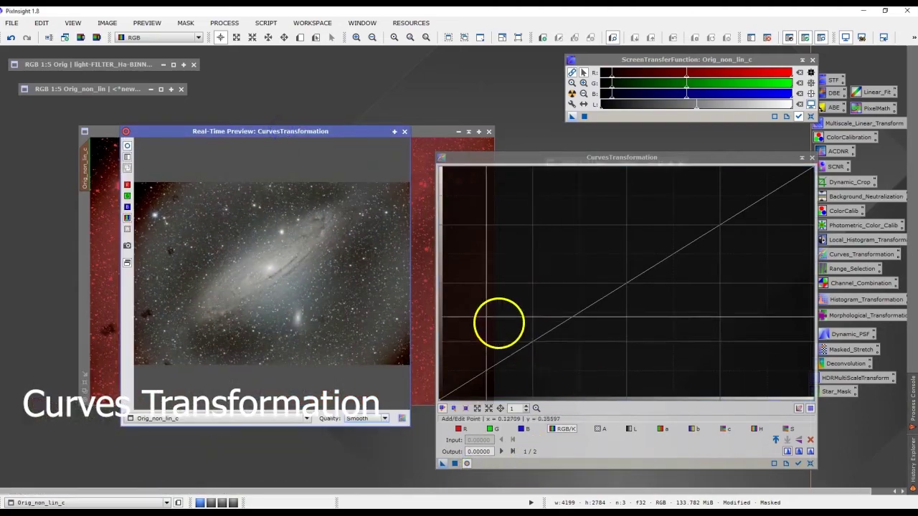
- Bend the RGB/K curve down at input 0.38511, output 0.22634, apply it to the masked Orig_non_lin_c, and close the preview
left_click(540, 342)
left_click_drag(540, 342, 582, 348)
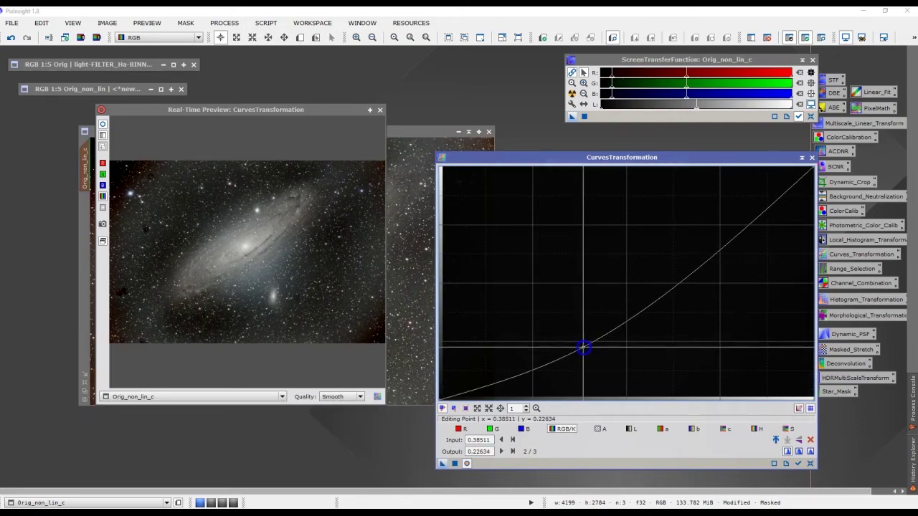
left_click_drag(305, 110, 192, 332)
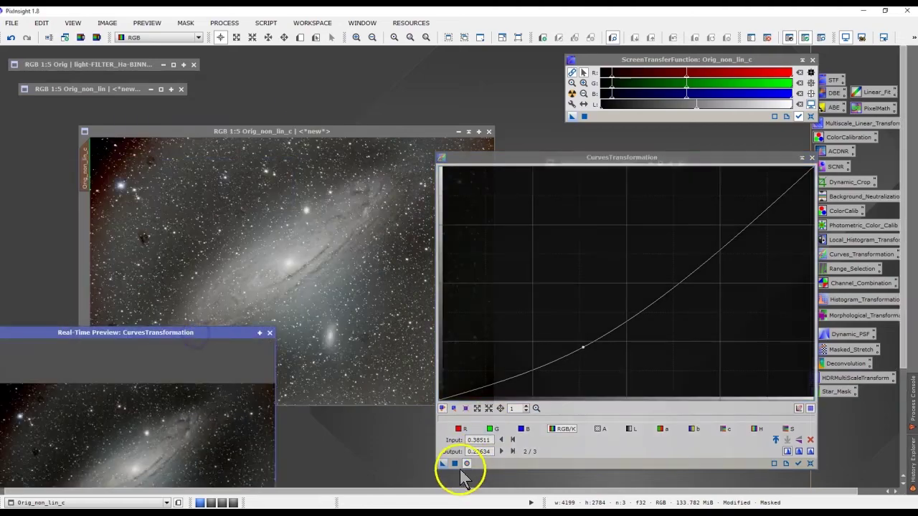
left_click_drag(443, 464, 299, 318)
left_click_drag(185, 337, 263, 319)
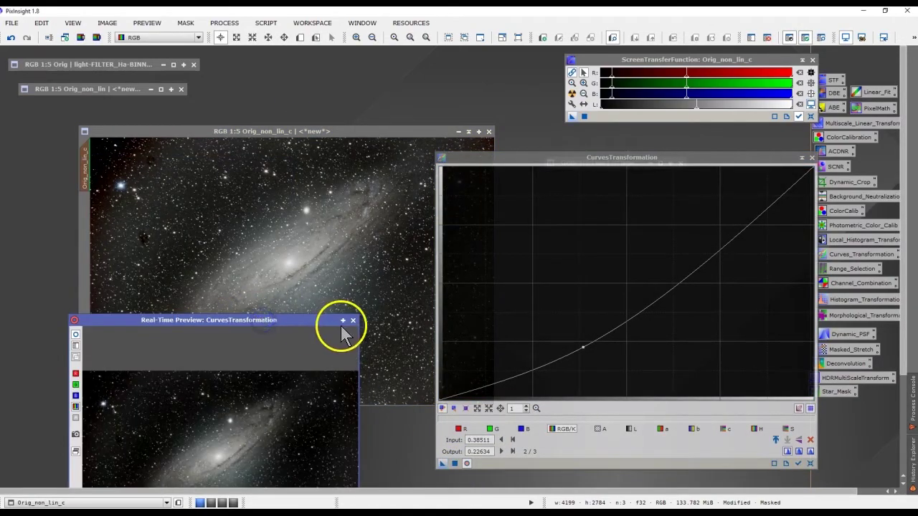
left_click(353, 321)
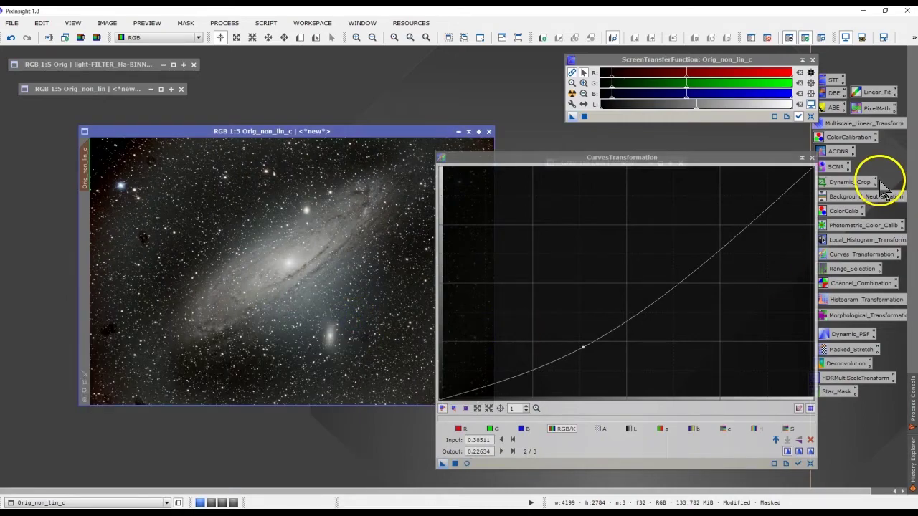
- Close CurvesTransformation and remove the mask from Orig_non_lin_c
left_click(811, 157)
left_click(186, 23)
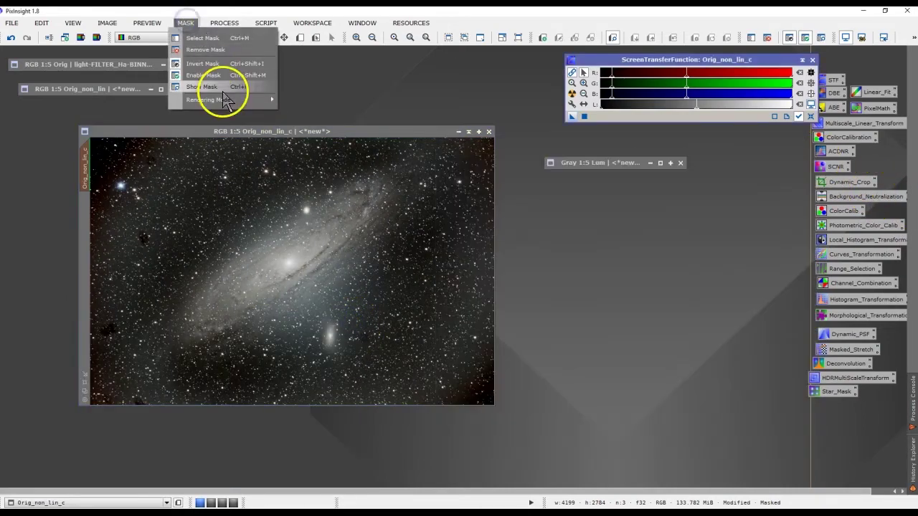
left_click(206, 50)
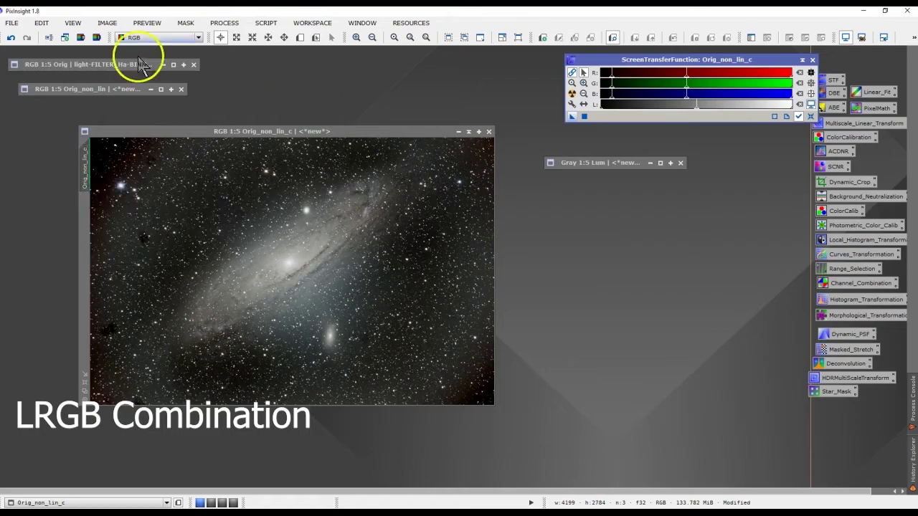
- Extract the lightness component of Orig_non_lin_c, rename the new image Lum2, and collapse its window
left_click(81, 39)
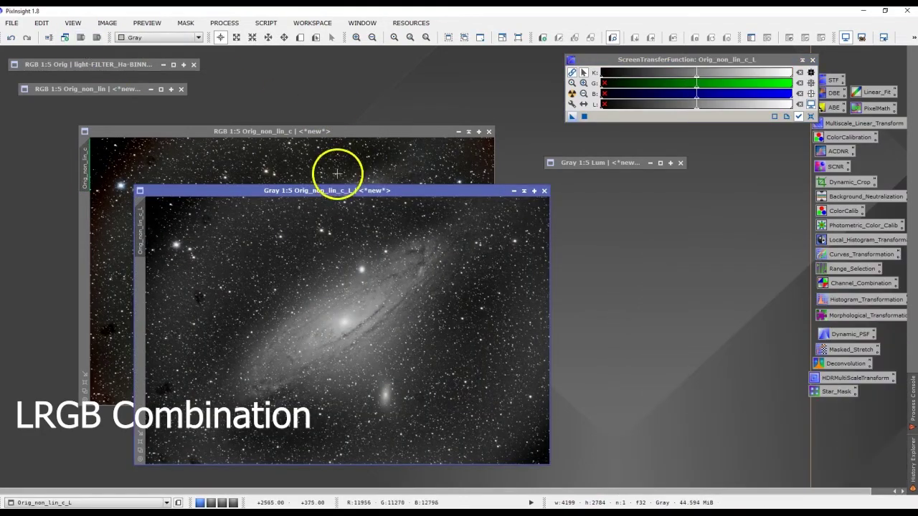
left_click_drag(334, 191, 363, 157)
double_click(169, 205)
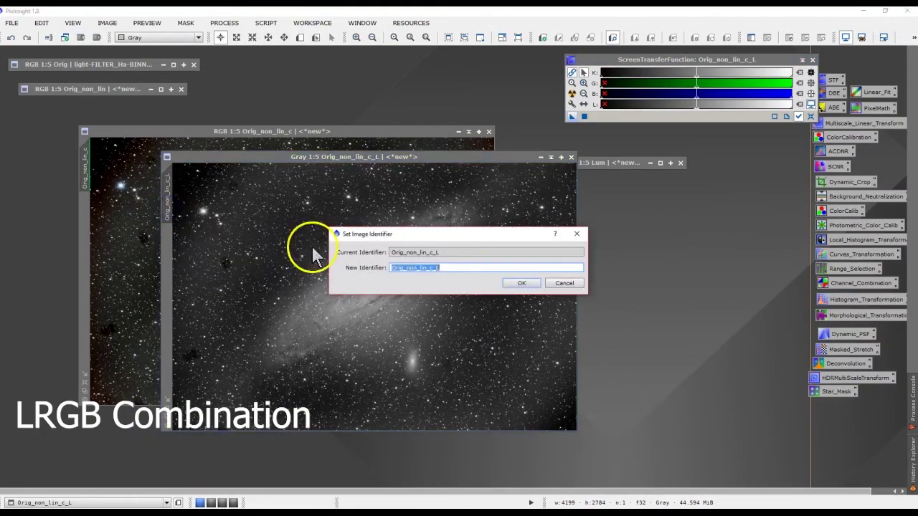
type("Lum2")
key("Return")
left_click(551, 157)
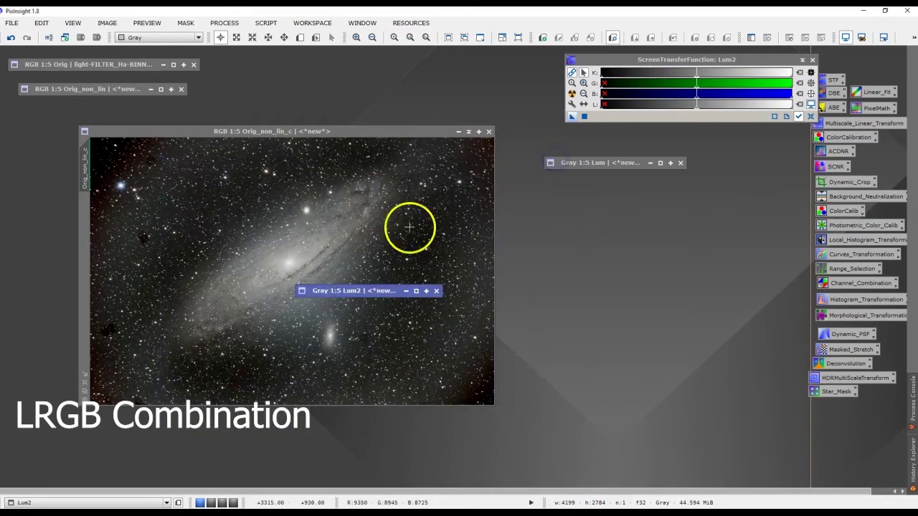
- Set up LRGBCombination from its defaults with Lum2 as the lightness source and the R, G and B channels disabled
left_click(225, 23)
mouse_move(241, 36)
left_click(473, 228)
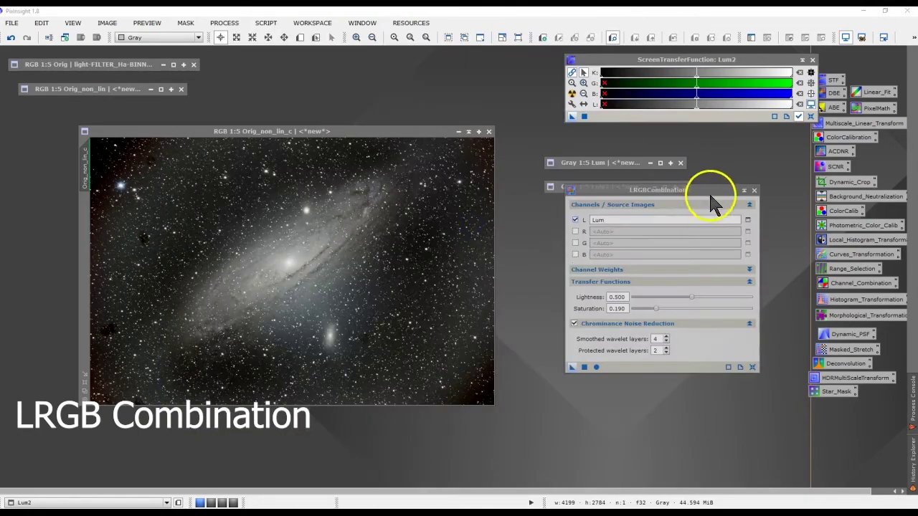
left_click_drag(633, 262, 634, 206)
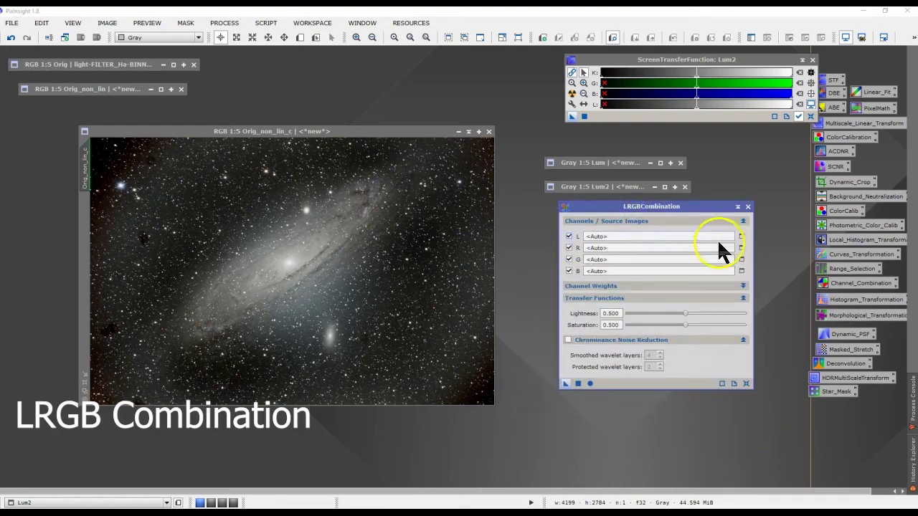
left_click(742, 236)
left_click(492, 259)
left_click(432, 274)
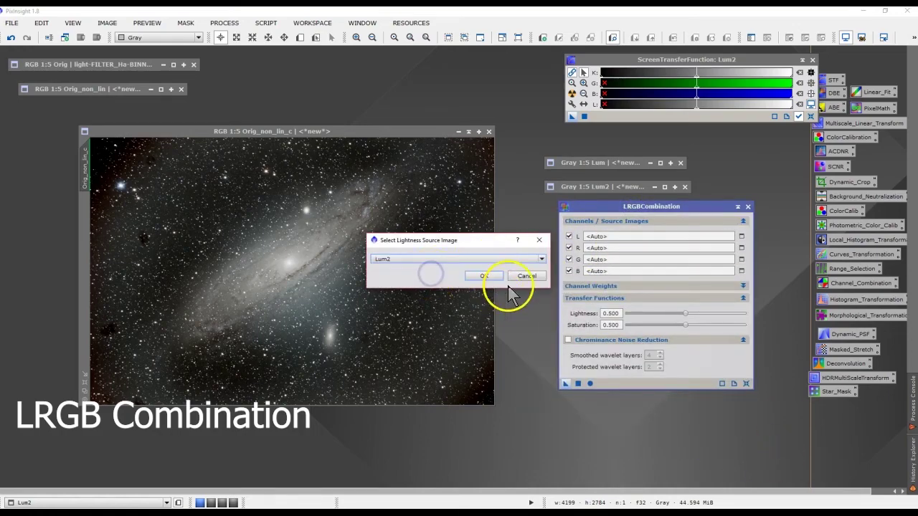
left_click(506, 279)
left_click(569, 248)
left_click(569, 258)
left_click(568, 270)
- Apply LRGBCombination to Orig_non_lin_c with saturation 0.070 and chrominance noise reduction enabled, and close the process
left_click_drag(705, 206, 702, 208)
left_click_drag(684, 327, 674, 332)
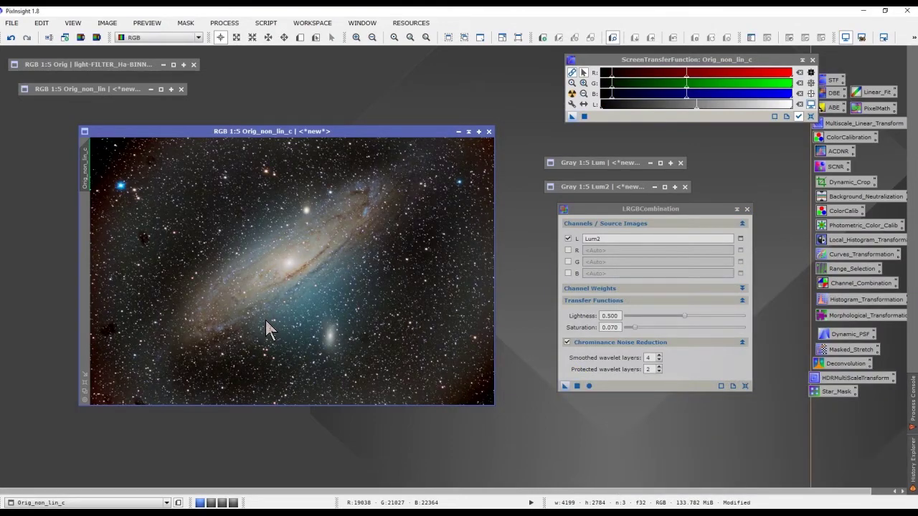
left_click(747, 210)
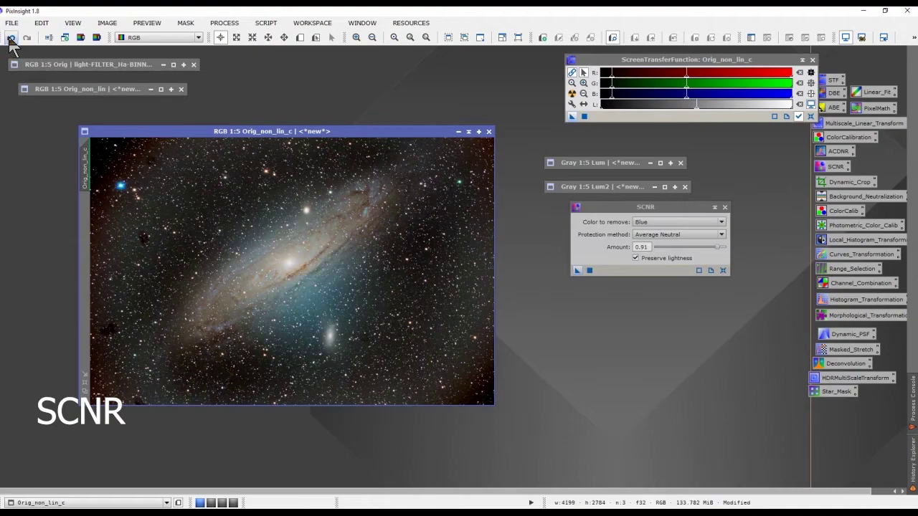
- Set SCNR to remove green with Average Neutral protection at amount 0.91 and apply it to Orig_non_lin_c
left_click(674, 222)
left_click(664, 238)
left_click_drag(577, 271, 450, 266)
left_click_drag(666, 211, 660, 239)
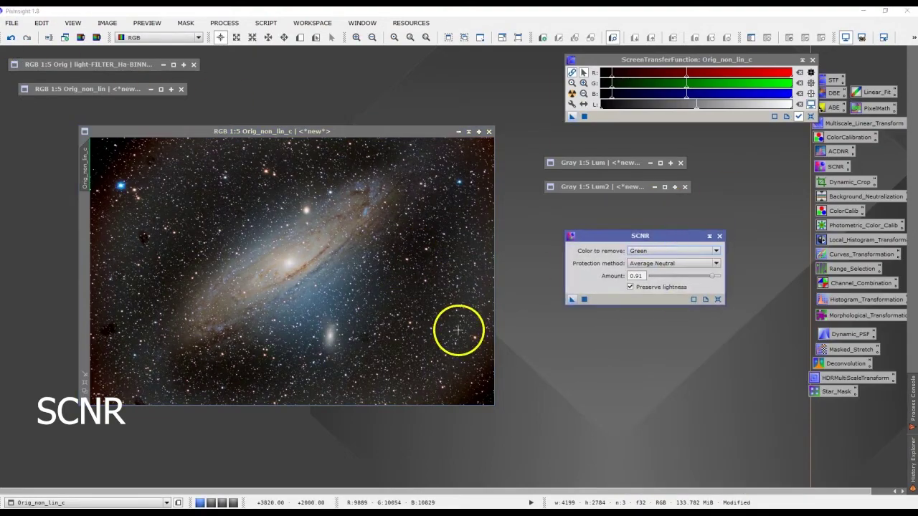
- Undo and redo the green removal to compare the galaxy's color before and after, and close SCNR
left_click(10, 38)
left_click(27, 39)
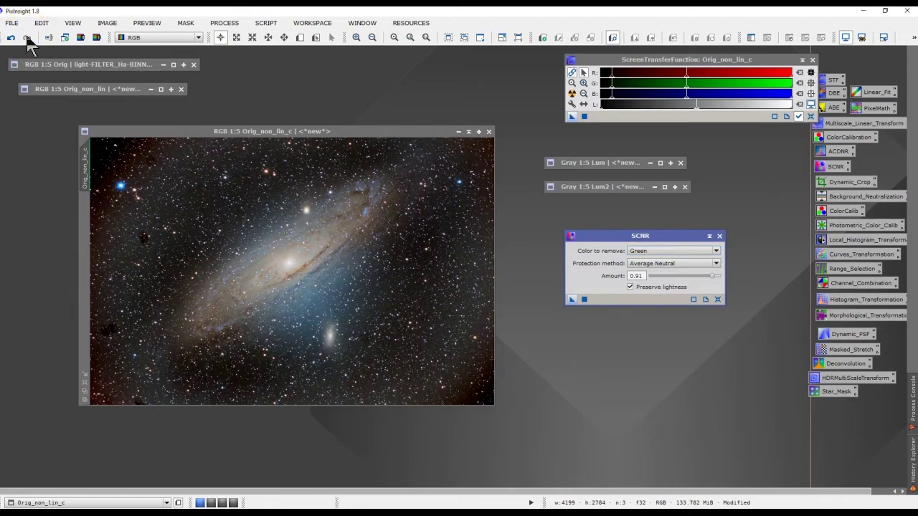
left_click(719, 237)
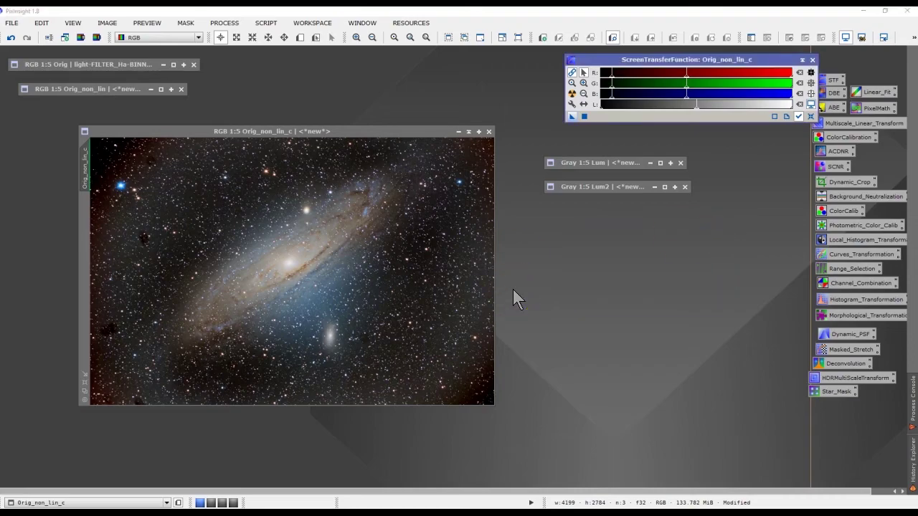
- Open RangeSelection, reset its parameters, and start a real-time preview of Orig_non_lin_c placed beside the dialog
left_click(225, 23)
mouse_move(241, 37)
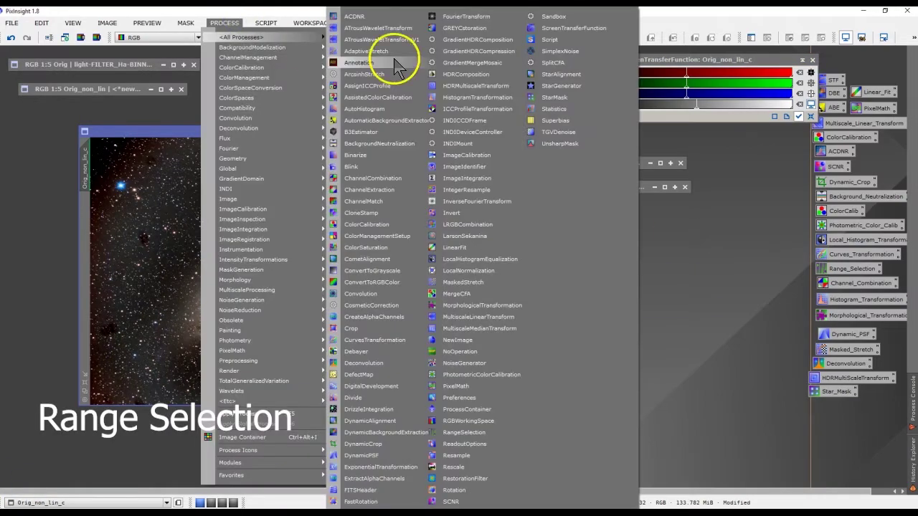
left_click(489, 434)
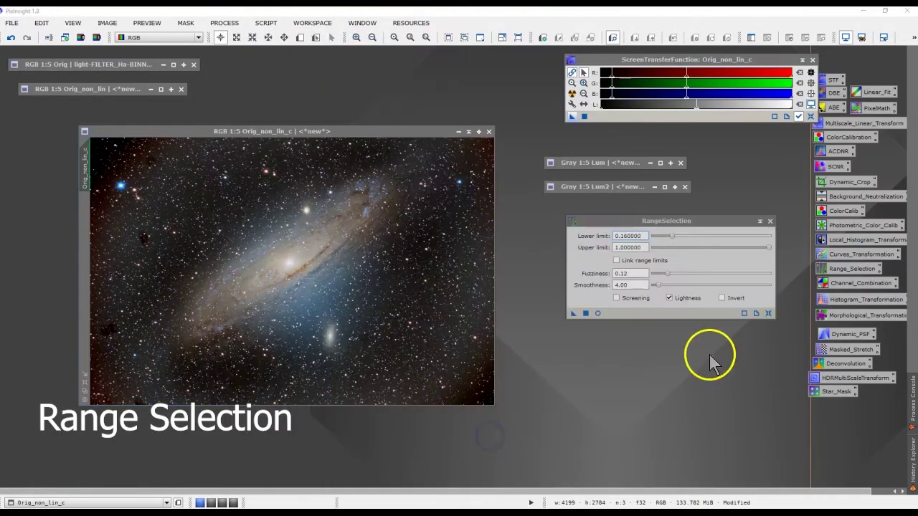
left_click_drag(692, 230, 662, 239)
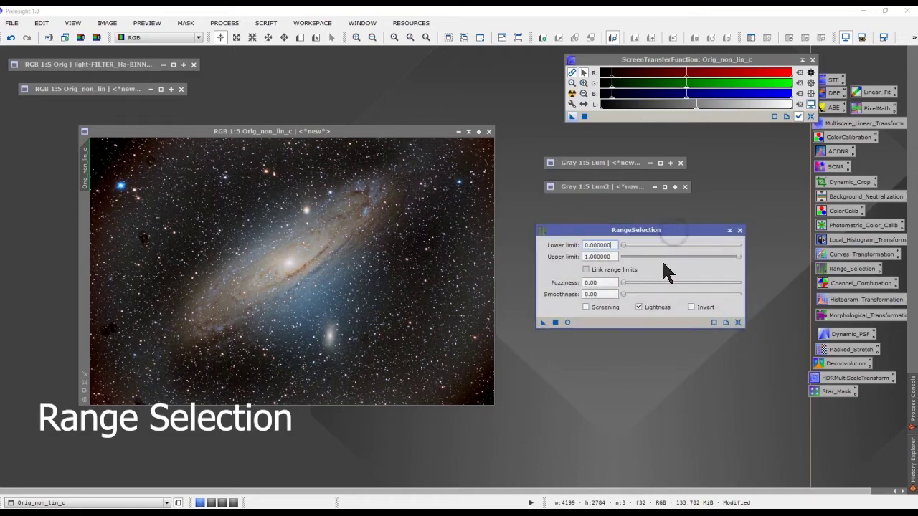
left_click(566, 322)
left_click_drag(261, 320, 409, 163)
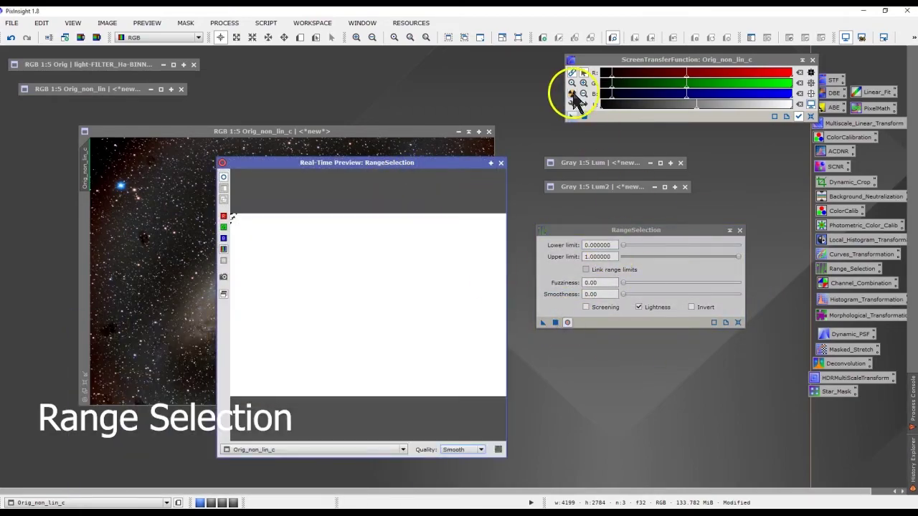
- Isolate the galaxy in RangeSelection with lower limit 0.36, fuzziness 0.13 and smoothness 9
left_click_drag(625, 245, 668, 252)
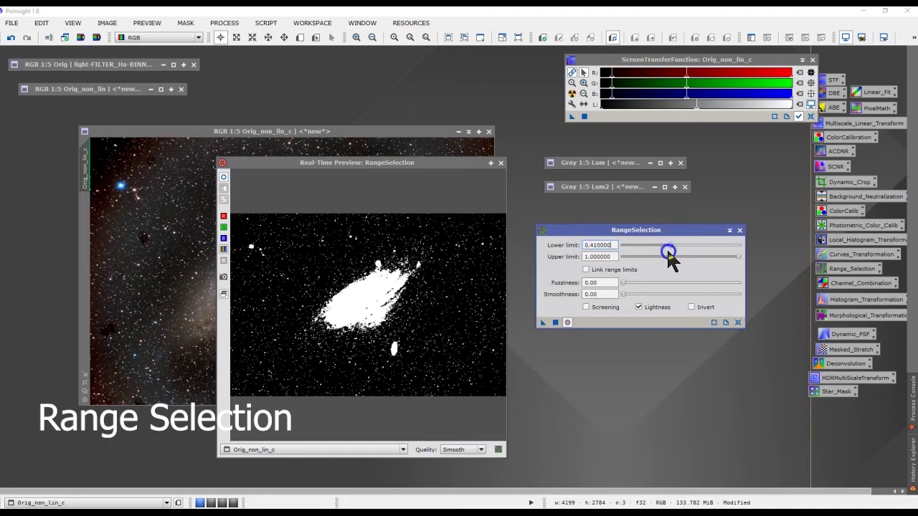
left_click_drag(668, 252, 667, 251)
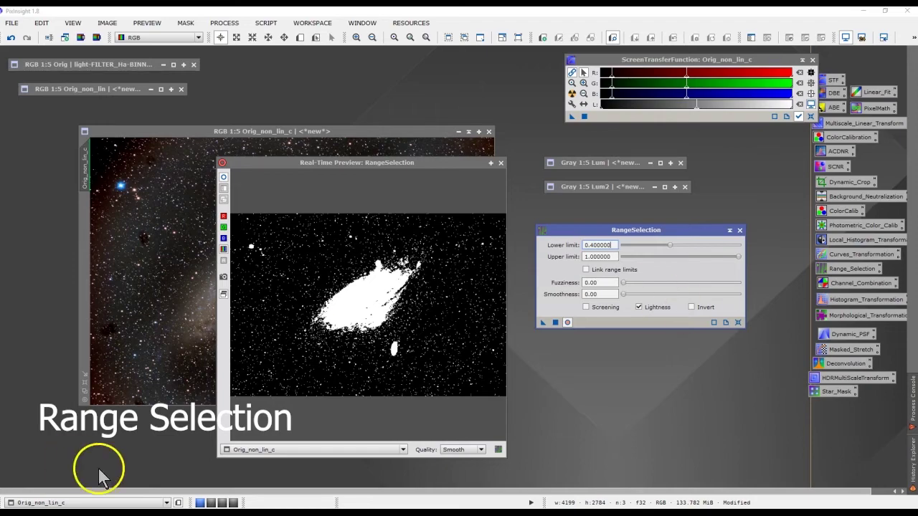
left_click_drag(623, 282, 647, 296)
left_click_drag(669, 245, 665, 251)
mouse_move(635, 297)
left_mouse_down()
mouse_move(650, 297)
mouse_move(637, 299)
left_mouse_up()
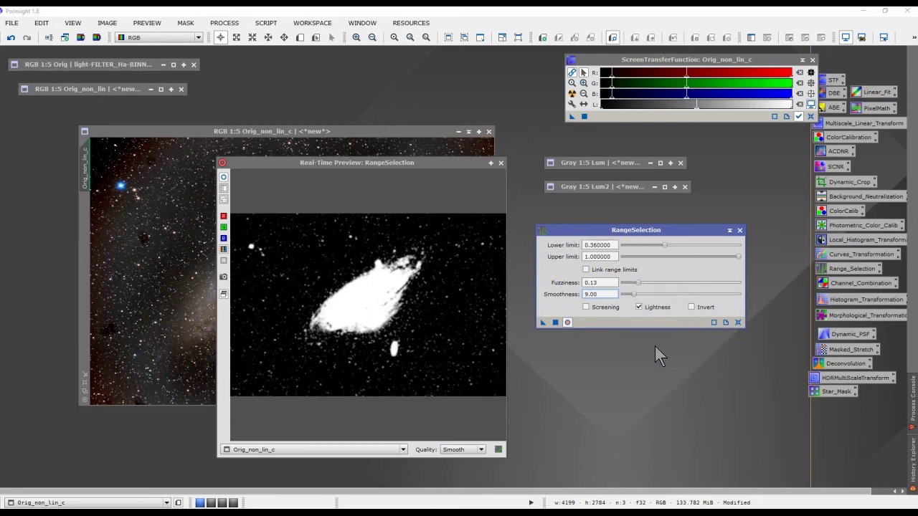
- Generate the range mask from Orig_non_lin_c, close the real-time preview, and move the mask window clear
left_click(555, 323)
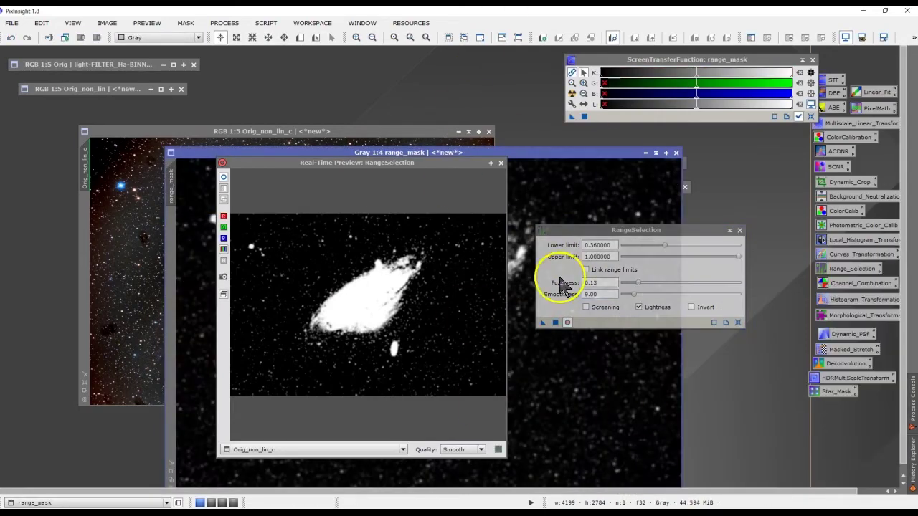
left_click(501, 164)
left_click_drag(353, 152, 274, 115)
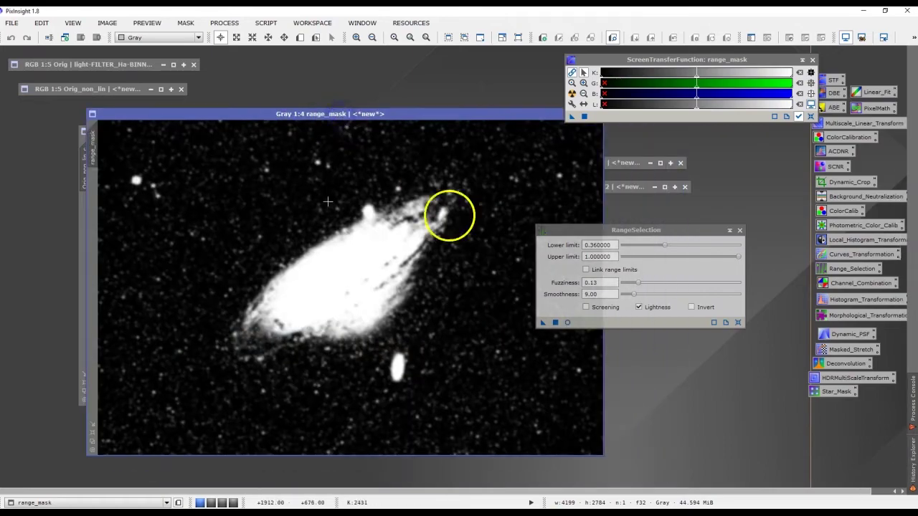
- Close RangeSelection and apply the new range mask to Orig_non_lin_c
left_click(740, 230)
left_click_drag(148, 164, 103, 194)
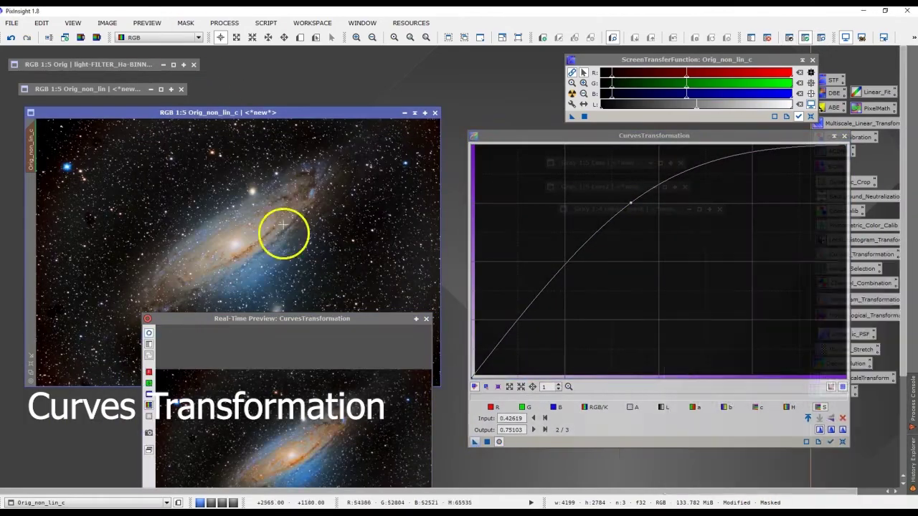
left_click(356, 38)
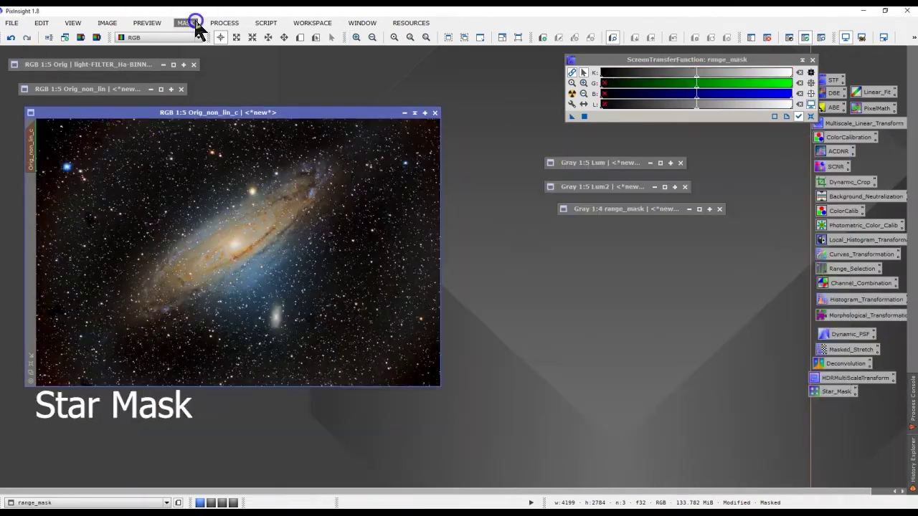
- Generate a star mask from Orig_non_lin_c with StarMask at noise threshold 0.1, scale 5 and smoothness 16, and reposition its window
left_click(224, 23)
mouse_move(241, 37)
left_click(587, 97)
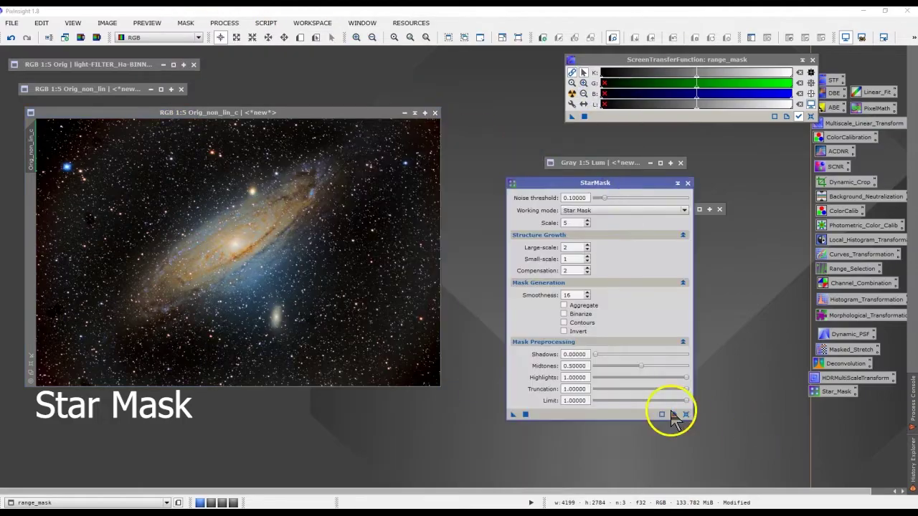
left_click_drag(513, 415, 408, 387)
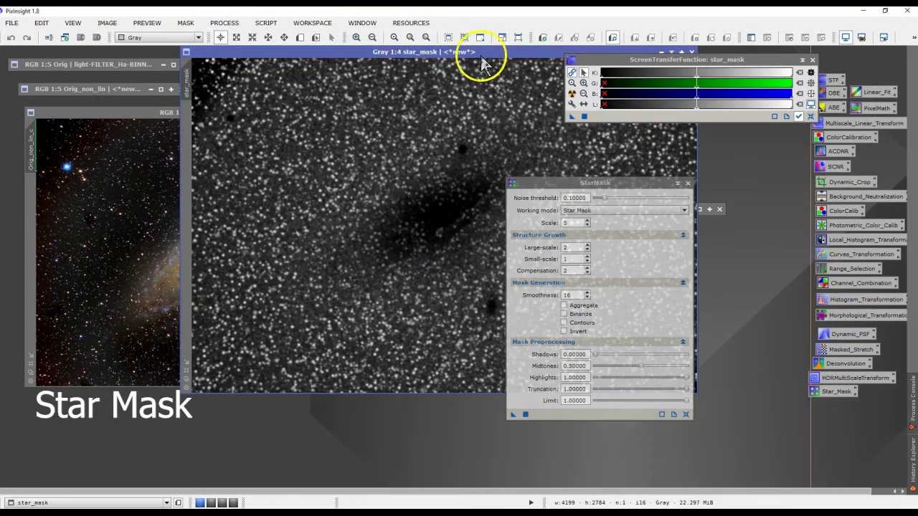
left_click_drag(513, 55, 417, 117)
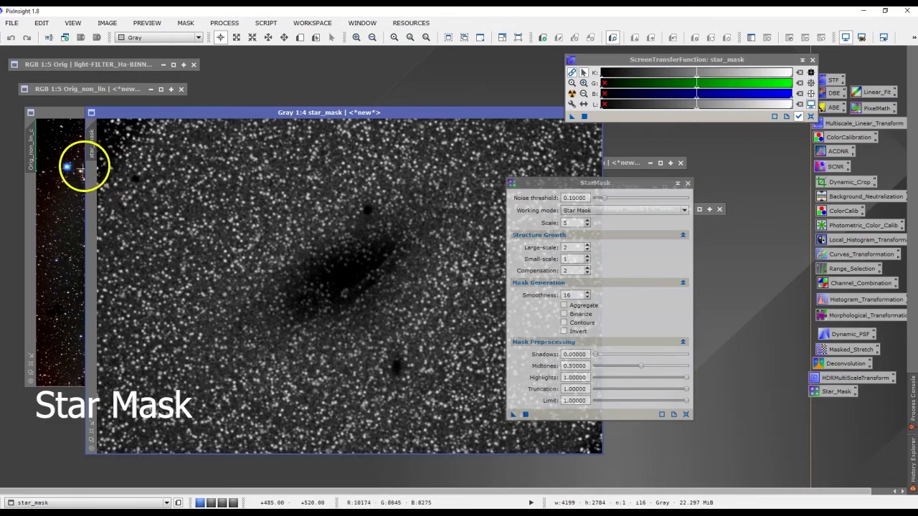
- Collapse the star_mask window, close StarMask, and park the collapsed mask beneath range_mask
left_click_drag(535, 113, 457, 157)
left_click(489, 156)
left_click(687, 183)
left_click_drag(245, 320, 599, 238)
- Toggle the mask display on Orig_non_lin_c to check its coverage, leaving the overlay hidden
left_click(186, 23)
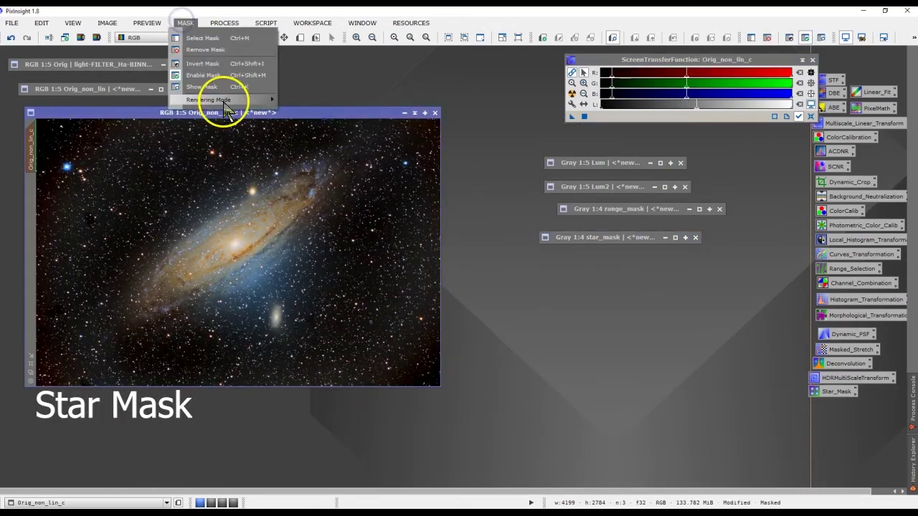
left_click(218, 88)
key("ctrl+k")
key("ctrl+k")
- Open MorphologicalTransformation and apply Erosion (Minimum) to Orig_non_lin_c with a circular 5 (25 elements) structuring element at amount 0.48
left_click(224, 23)
left_click(213, 26)
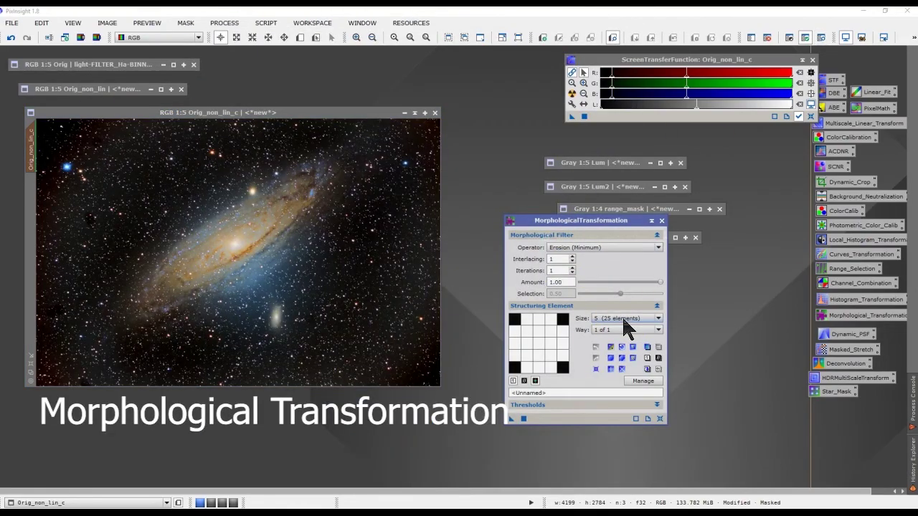
left_click(622, 318)
left_click(636, 291)
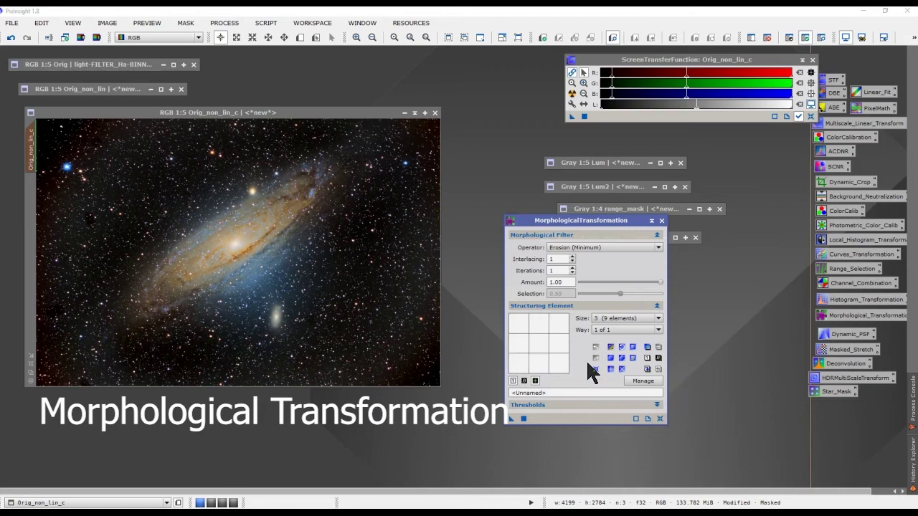
left_click(660, 418)
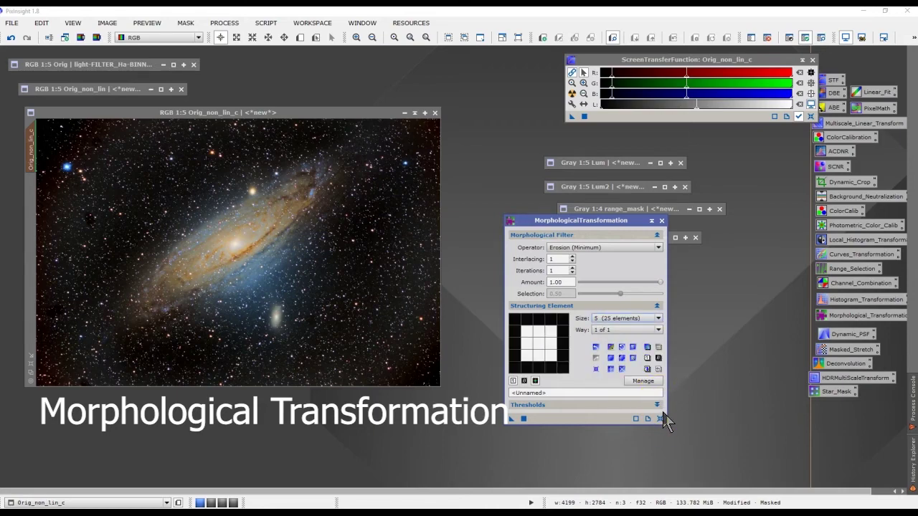
left_click(610, 358)
left_click_drag(660, 282, 617, 283)
left_click(525, 419)
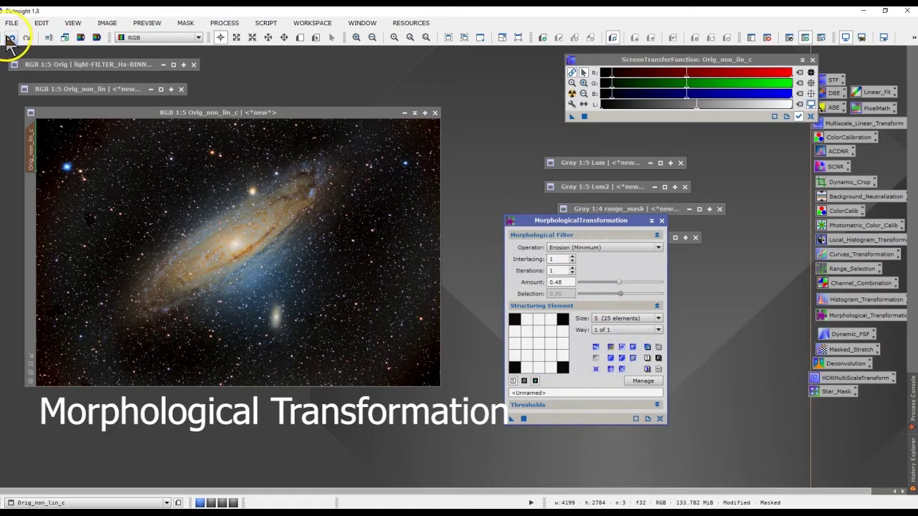
- Inspect the stars up close, reduce the erosion amount to 0.30, and apply it to Orig_non_lin_c
left_click(356, 38)
left_click(356, 38)
left_click(355, 38)
left_click(435, 277)
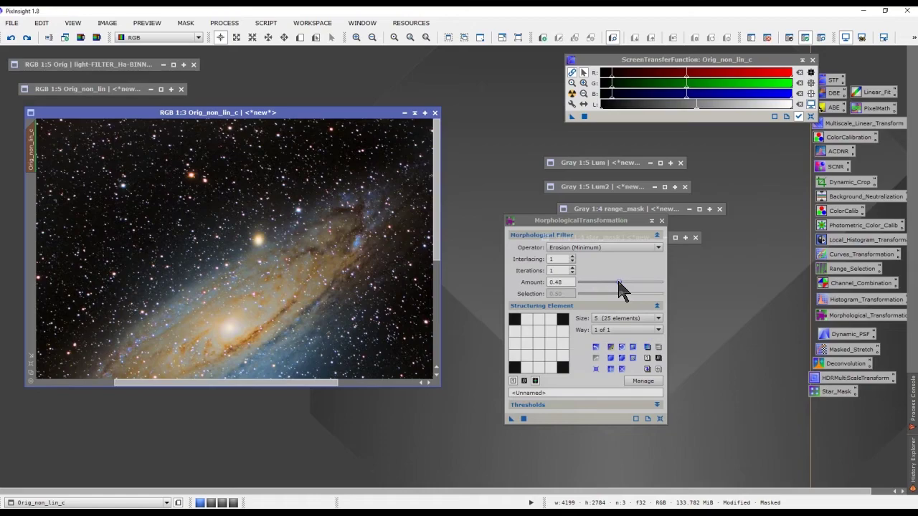
left_click_drag(616, 280, 604, 282)
left_click(511, 419)
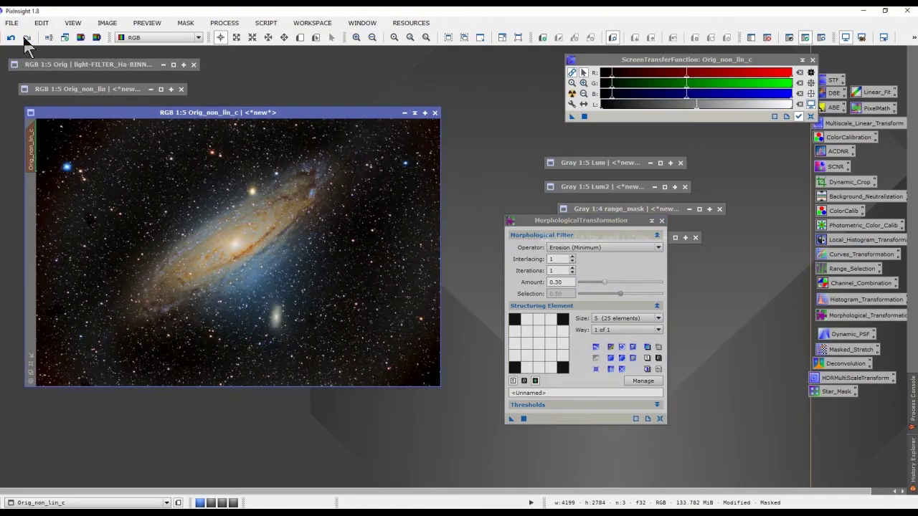
- Examine the eroded stars in Orig_non_lin_c at closer magnification, fit the whole image again, and close MorphologicalTransformation
left_click(356, 37)
left_click(356, 38)
left_click(356, 38)
left_click(31, 372)
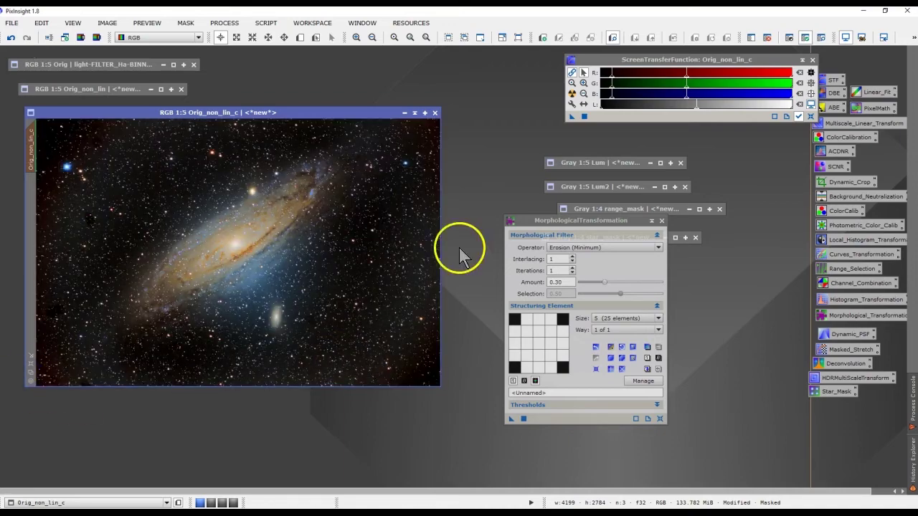
left_click(661, 220)
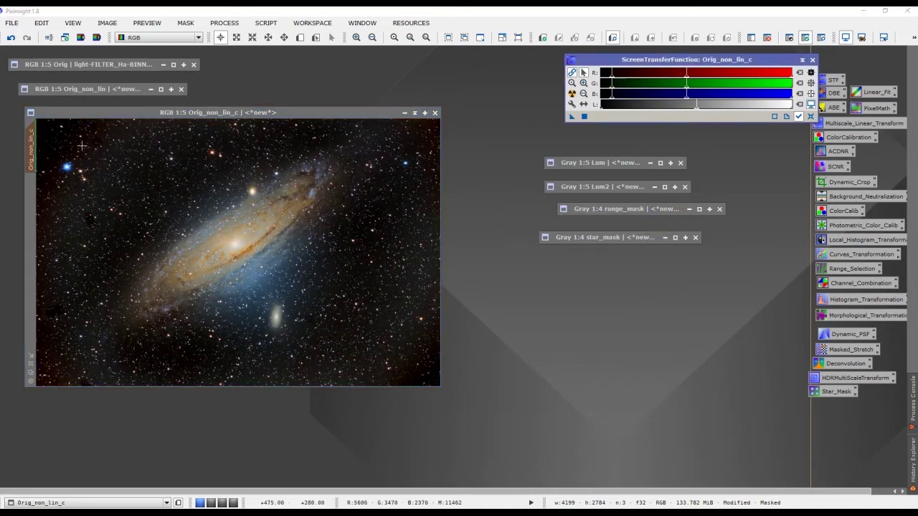
- Select another mask image from the available masks and apply it to Orig_non_lin_c
left_click(185, 23)
left_click(204, 38)
left_click(467, 263)
left_click(466, 313)
left_click(512, 292)
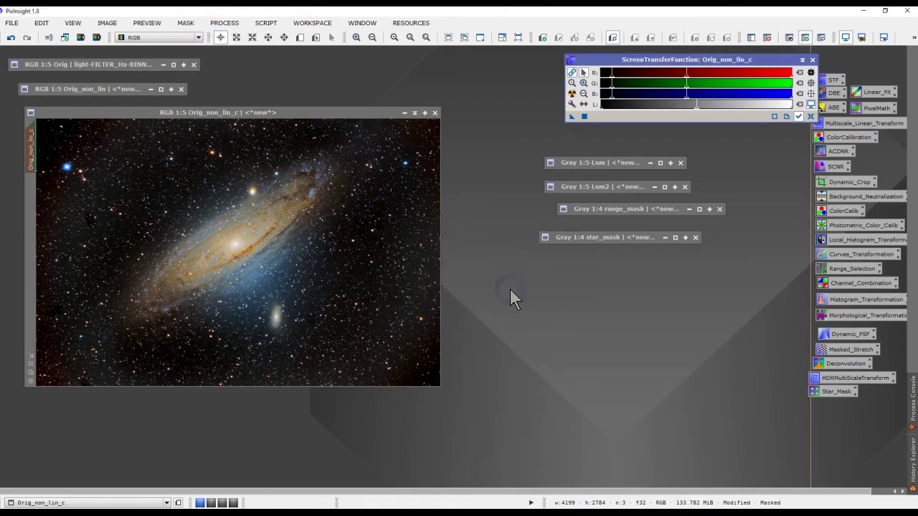
- Open the LocalHistogramEqualization process for Orig_non_lin_c
left_click(225, 23)
mouse_move(294, 39)
left_click(506, 259)
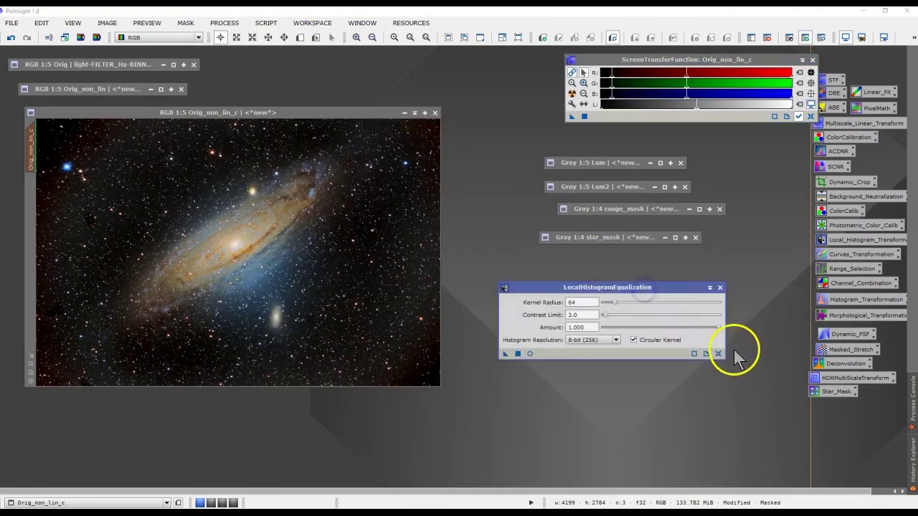